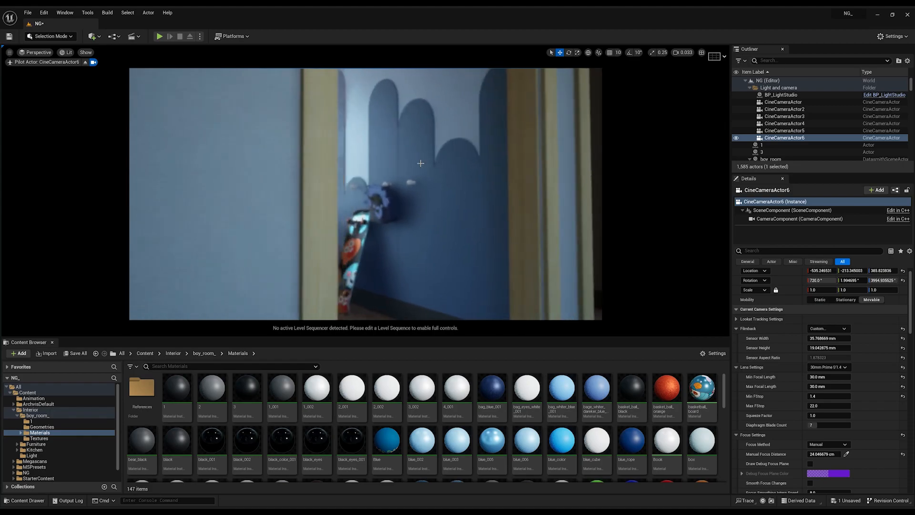
# Step: Show the level viewport in full screen to examine the camera shot of the room
pyautogui.press('F11')
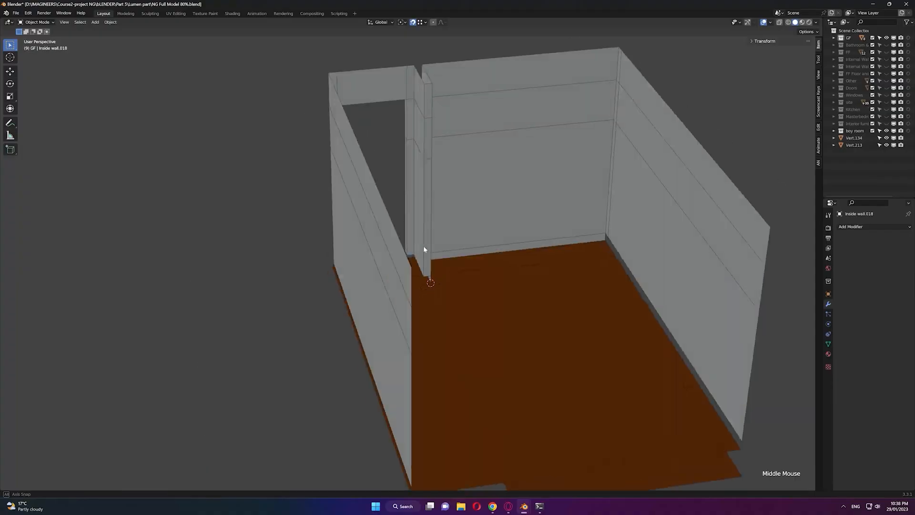
# Step: Add a single vertex at the 3D cursor beside the base of the wall pillar
pyautogui.moveTo(424, 249); pyautogui.dragTo(396, 252, button='middle')
pyautogui.scroll(2, 436, 286)
pyautogui.moveTo(441, 292); pyautogui.dragTo(444, 290, button='middle')
pyautogui.scroll(-1, 444, 290)
pyautogui.hotkey('shift', 'a')
pyautogui.moveTo(473, 290)
pyautogui.moveTo(523, 378)
pyautogui.click(568, 377)
# Step: Extrude the vertex about 2.26 m along Y to the side wall's corner
pyautogui.keyDown('shift'); pyautogui.moveTo(546, 276); pyautogui.dragTo(522, 288, button='middle'); pyautogui.keyUp('shift')
pyautogui.moveTo(522, 289); pyautogui.dragTo(485, 348, button='middle')
pyautogui.scroll(2, 492, 302)
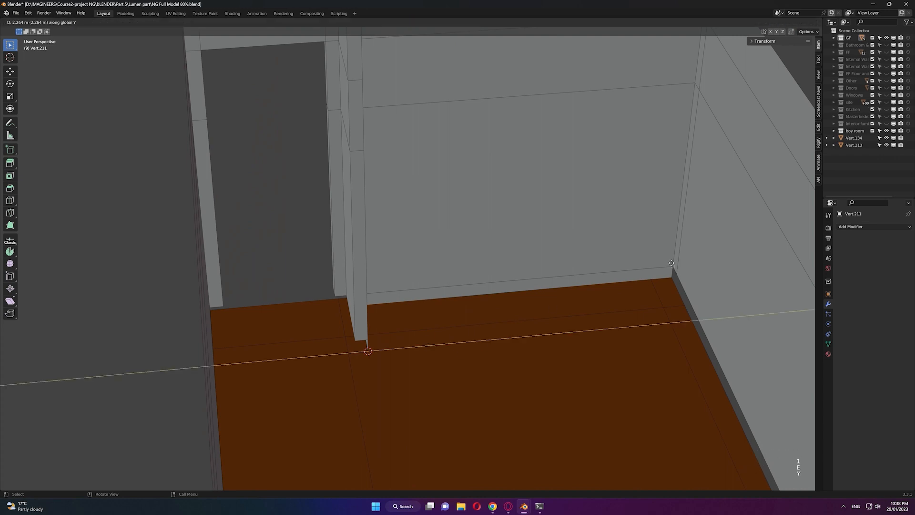
pyautogui.click(670, 263)
# Step: Move the line's end vertex -0.35 m along Y, away from the side wall
pyautogui.moveTo(671, 264); pyautogui.dragTo(639, 280, button='middle')
pyautogui.press('g')
pyautogui.press('y')
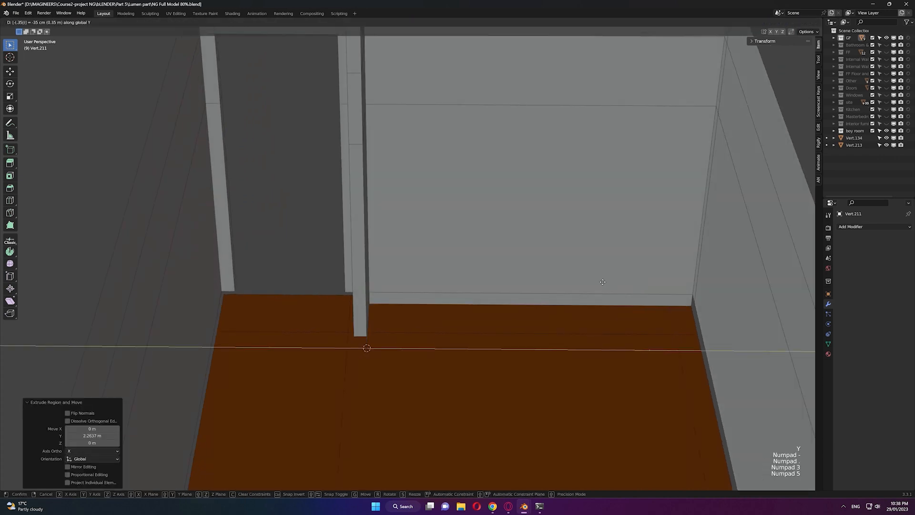
pyautogui.press('KP_Enter')
# Step: Extrude the line along X to the back wall to form a rectangular strip on the floor
pyautogui.press('2')
pyautogui.click(574, 343)
pyautogui.moveTo(574, 344); pyautogui.dragTo(521, 352, button='middle')
pyautogui.press('y')
pyautogui.press('x')
pyautogui.click(524, 353)
# Step: Divide the strip into four equal sections with three crosswise loop cuts
pyautogui.click(521, 351)
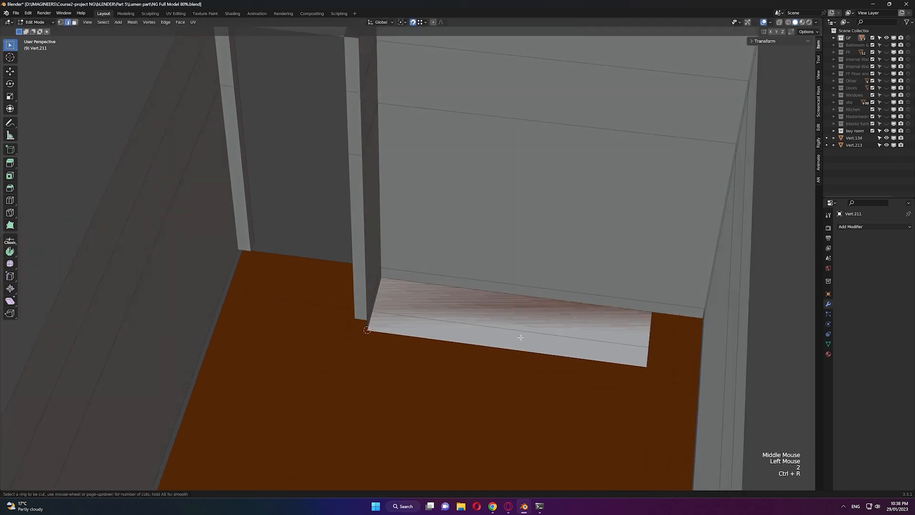
pyautogui.click(509, 351)
pyautogui.scroll(2, 516, 348)
# Step: Hide the brown floor object
pyautogui.press('Tab')
pyautogui.click(559, 398)
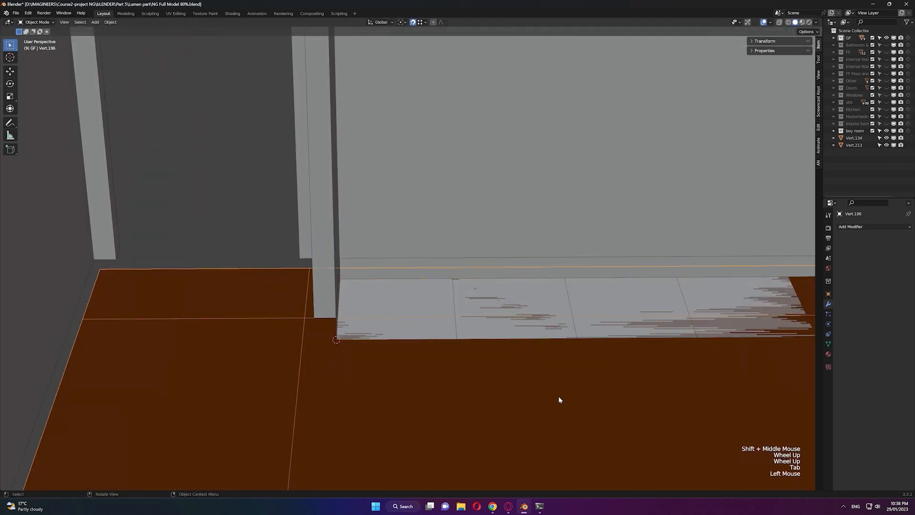
pyautogui.press('h')
# Step: Bevel the strip's three dividing edges into narrow divider bands
pyautogui.click(586, 319)
pyautogui.press('Tab')
pyautogui.press('2')
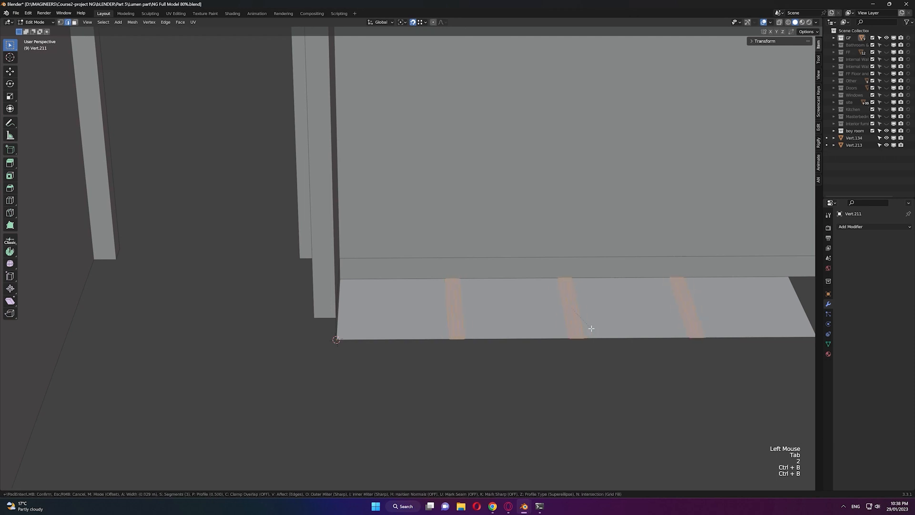
pyautogui.click(590, 328)
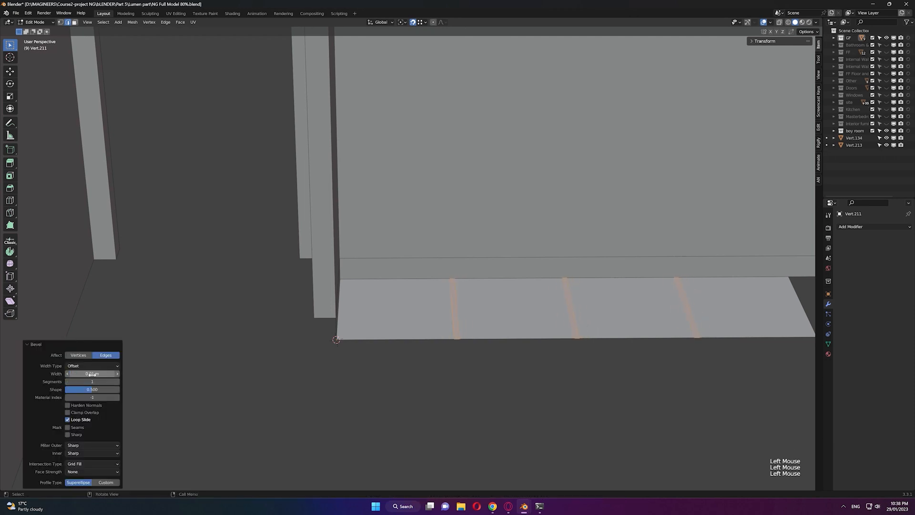
# Step: Add a loop cut at the strip's end opposite the pillar and shift it inward along Y for an end divider band
pyautogui.keyDown('shift'); pyautogui.moveTo(445, 338); pyautogui.dragTo(525, 316, button='middle'); pyautogui.keyUp('shift')
pyautogui.moveTo(524, 317); pyautogui.dragTo(592, 296, button='middle')
pyautogui.click(598, 302)
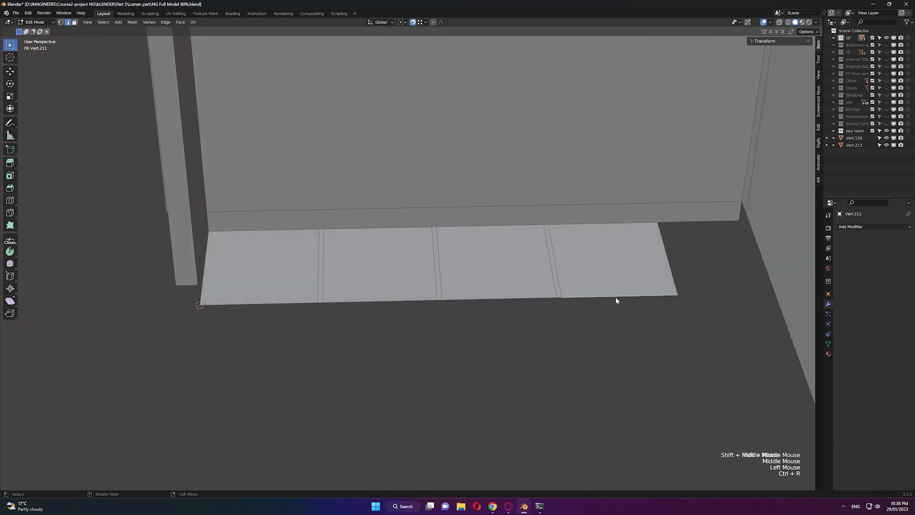
pyautogui.click(682, 293)
pyautogui.press('g')
pyautogui.press('y')
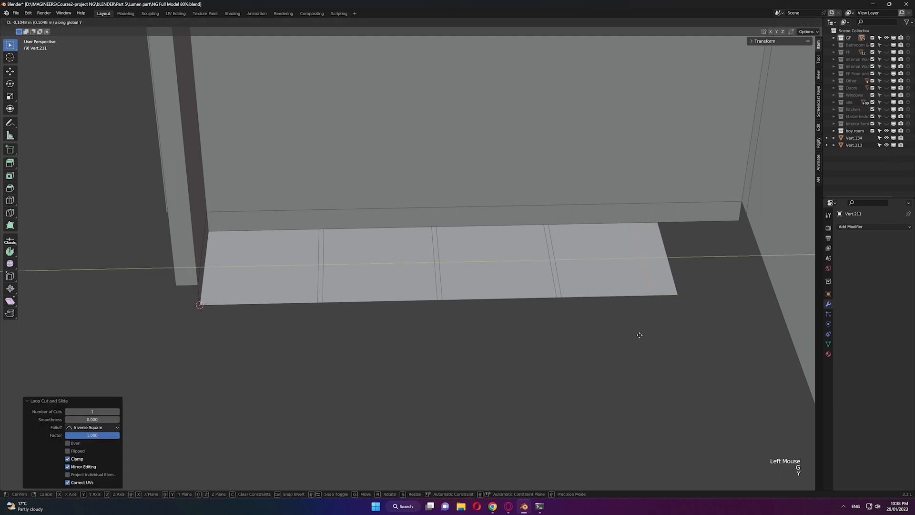
pyautogui.click(640, 335)
# Step: Add a loop cut at the strip's pillar end and shift it 0.02 m inward along Y
pyautogui.hotkey('ctrl', 'r')
pyautogui.click(250, 301)
pyautogui.press('g')
pyautogui.press('y')
pyautogui.click(278, 360)
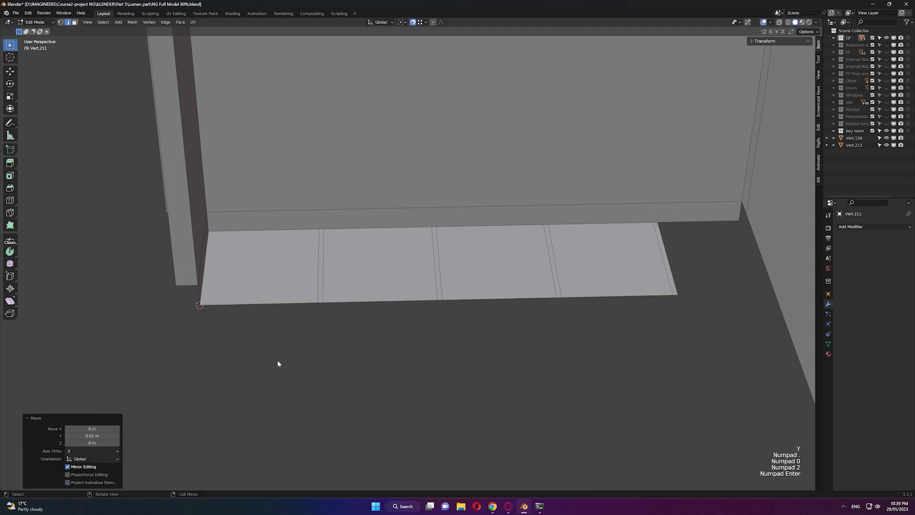
# Step: Separate the strip's four large faces from the narrow divider bands into their own object
pyautogui.click(281, 288)
pyautogui.keyDown('shift'); pyautogui.click(379, 286); pyautogui.keyUp('shift')
pyautogui.keyDown('shift'); pyautogui.click(496, 285); pyautogui.keyUp('shift')
pyautogui.keyDown('shift'); pyautogui.click(591, 288); pyautogui.keyUp('shift')
pyautogui.click(548, 302)
# Step: Extrude the five narrow divider bands 0.3 m up along Z
pyautogui.press('Tab')
pyautogui.press('Tab')
pyautogui.write('aez0.3')
pyautogui.press('KP_Enter')
# Step: Extrude the four bottom panels slightly along Z to form thin boards
pyautogui.press('Tab')
pyautogui.click(510, 273)
pyautogui.press('Tab')
pyautogui.press('a')
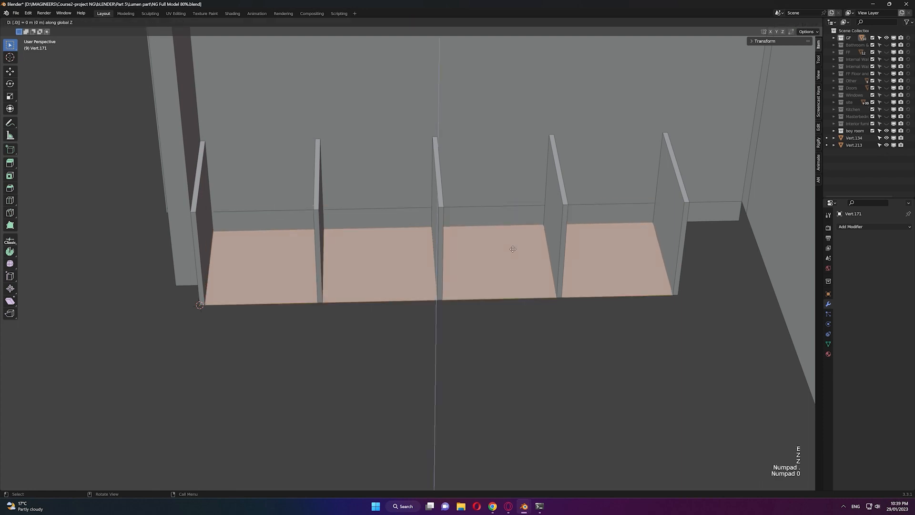
pyautogui.press('Tab')
# Step: Duplicate the bottom boards along Z up to the top of the dividers
pyautogui.hotkey('shift', 'd')
pyautogui.press('z')
pyautogui.click(663, 237)
# Step: Add a single vertex at the unit's upper front corner opposite the pillar and extrude it along Y to the other front corner
pyautogui.scroll(2, 556, 355)
pyautogui.moveTo(556, 356); pyautogui.dragTo(676, 295, button='middle')
pyautogui.keyDown('shift'); pyautogui.moveTo(677, 296); pyautogui.dragTo(729, 232, button='right'); pyautogui.keyUp('shift')
pyautogui.hotkey('shift', 'a')
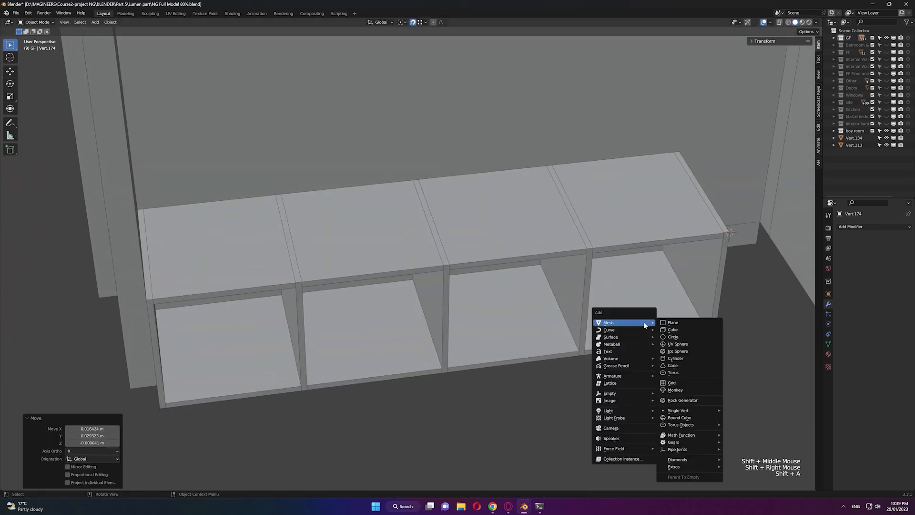
pyautogui.click(699, 411)
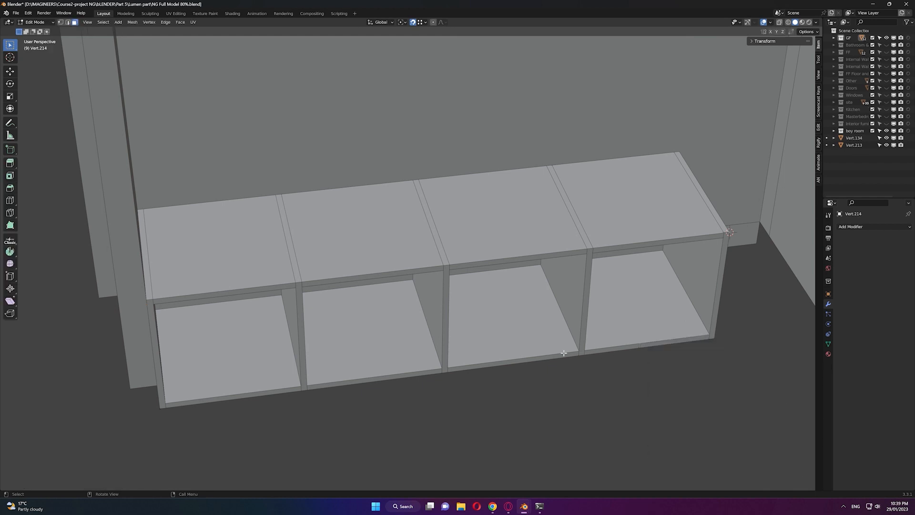
pyautogui.click(110, 302)
# Step: Extrude the new front edge about 0.6 m along X to the back corner, covering the unit's top
pyautogui.moveTo(347, 336); pyautogui.dragTo(524, 334, button='middle')
pyautogui.moveTo(524, 333); pyautogui.dragTo(519, 310, button='middle')
pyautogui.press('2')
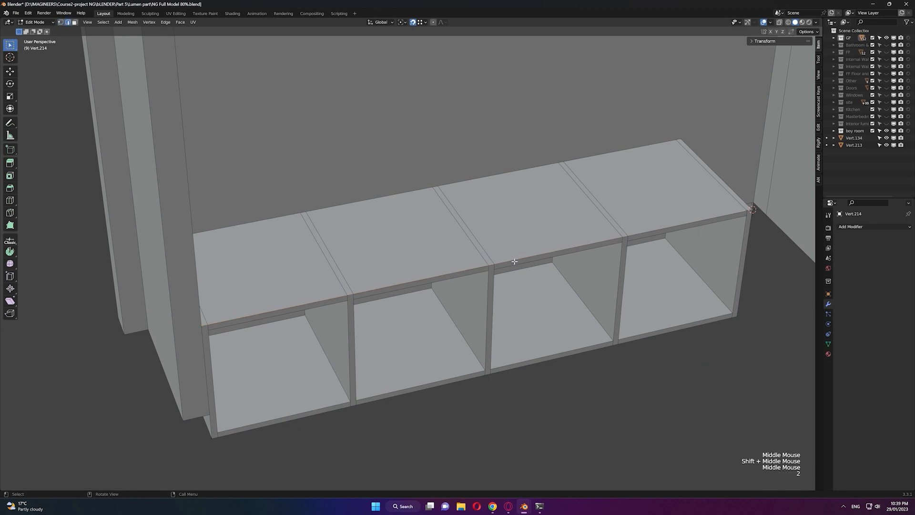
pyautogui.click(681, 142)
# Step: Add three evenly spaced crosswise loop cuts to the new top face
pyautogui.press('2')
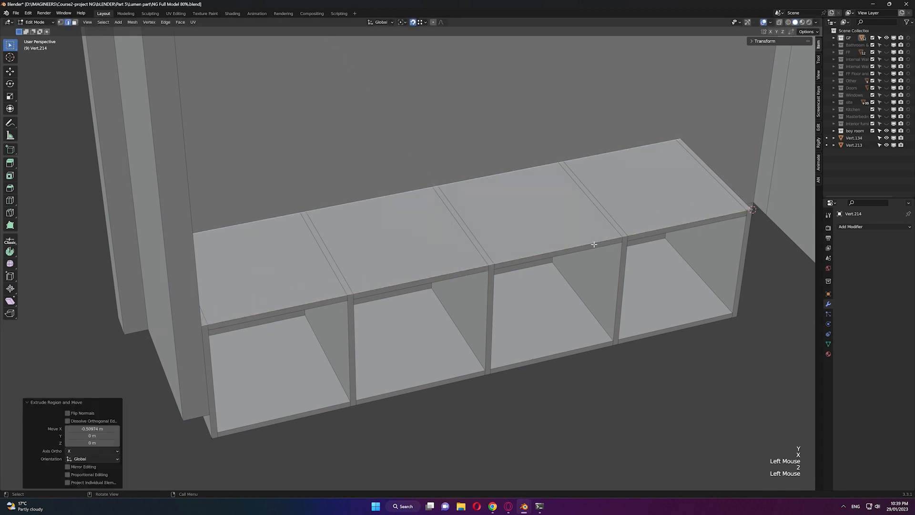
pyautogui.click(595, 244)
pyautogui.moveTo(595, 244); pyautogui.dragTo(554, 250, button='middle')
pyautogui.click(497, 273)
pyautogui.rightClick(571, 292)
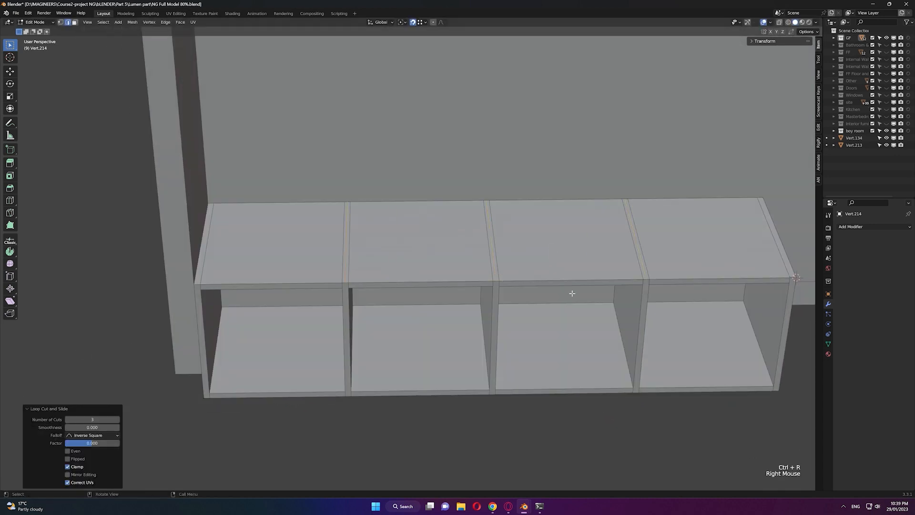
# Step: Bevel the top face's three loop cuts with a width of 0.005 m
pyautogui.moveTo(572, 292); pyautogui.dragTo(573, 293, button='middle')
pyautogui.keyDown('shift'); pyautogui.moveTo(572, 292); pyautogui.dragTo(573, 292, button='middle'); pyautogui.keyUp('shift')
pyautogui.scroll(2, 557, 304)
pyautogui.press('KP_5')
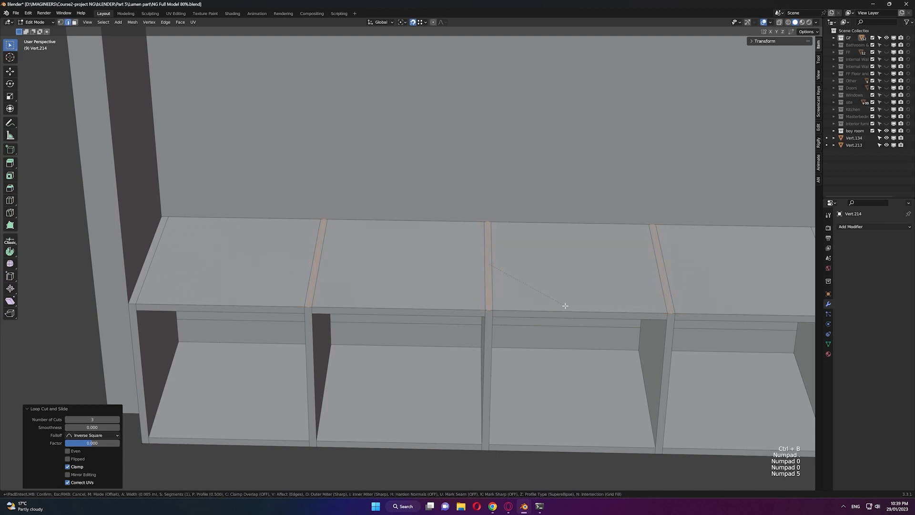
pyautogui.press('KP_Enter')
# Step: Add a loop cut to the top face and slide it to the end edge opposite the pillar
pyautogui.moveTo(564, 305); pyautogui.dragTo(673, 343, button='middle')
pyautogui.press('2')
pyautogui.click(669, 329)
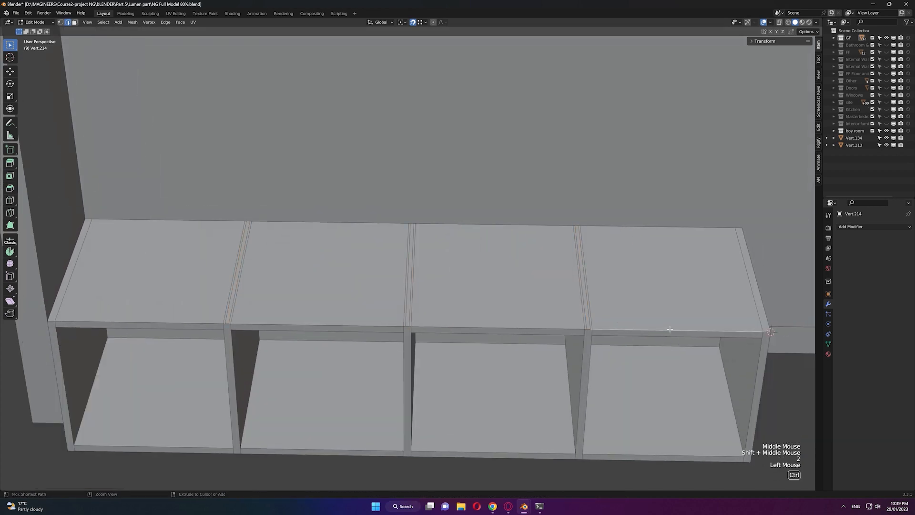
pyautogui.click(736, 334)
# Step: Try small offsets along Y for the loop cut opposite the pillar, including -0.0025 m
pyautogui.press('g')
pyautogui.press('y')
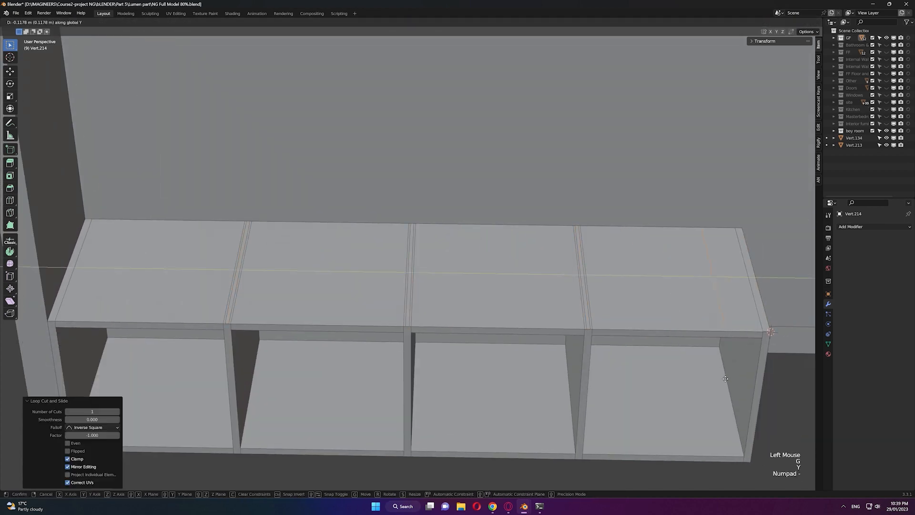
pyautogui.press('KP_Enter')
pyautogui.hotkey('ctrl', 'z')
pyautogui.write('gy-.0025')
pyautogui.press('KP_Enter')
pyautogui.keyDown('shift'); pyautogui.moveTo(743, 337); pyautogui.dragTo(713, 336, button='middle'); pyautogui.keyUp('shift')
pyautogui.hotkey('ctrl', 'z')
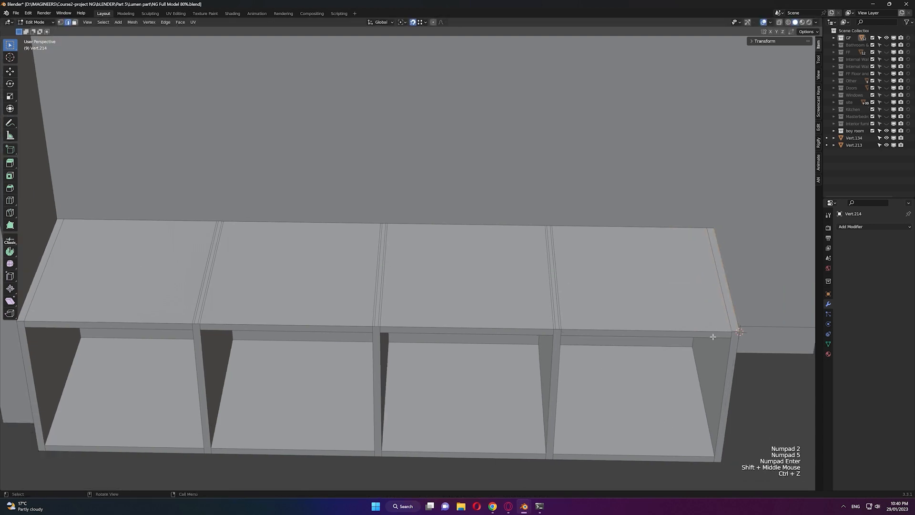
pyautogui.press('g')
pyautogui.press('y')
pyautogui.press('KP_Enter')
pyautogui.hotkey('ctrl', 'z')
pyautogui.press('g')
pyautogui.press('y')
pyautogui.press('KP_5')
pyautogui.press('KP_Enter')
pyautogui.hotkey('ctrl', 'z')
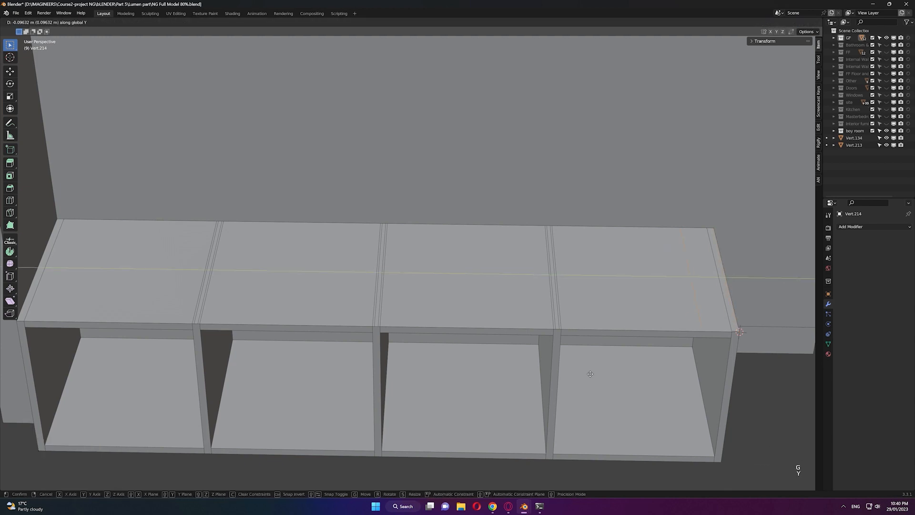
# Step: Move the loop cut opposite the pillar 0.01 m inward along Y
pyautogui.press('KP_0')
pyautogui.press('KP_1')
pyautogui.press('KP_Enter')
# Step: Add a loop cut to the top face and slide it to the pillar-side end edge
pyautogui.keyDown('shift'); pyautogui.moveTo(590, 373); pyautogui.dragTo(321, 322, button='middle'); pyautogui.keyUp('shift')
pyautogui.click(219, 325)
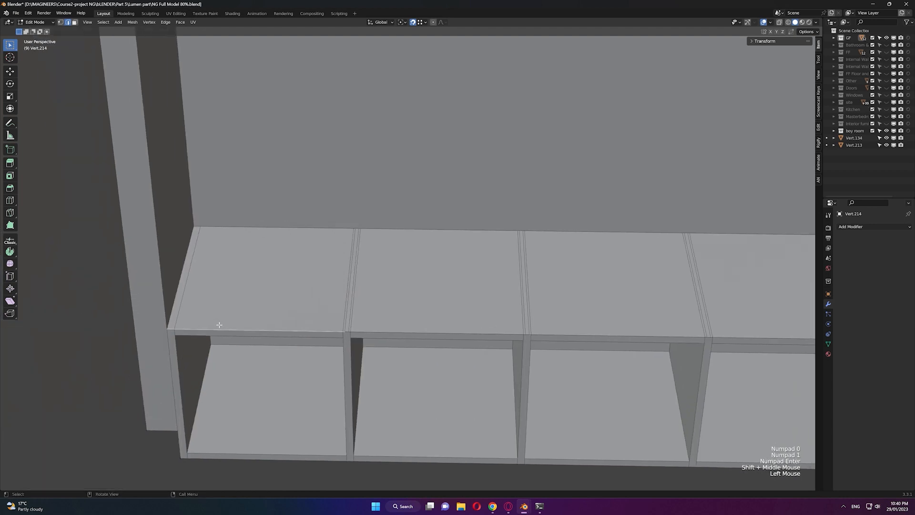
pyautogui.click(173, 328)
# Step: Try offsetting the pillar-side loop cut along Y, first by 0.05 m
pyautogui.press('g')
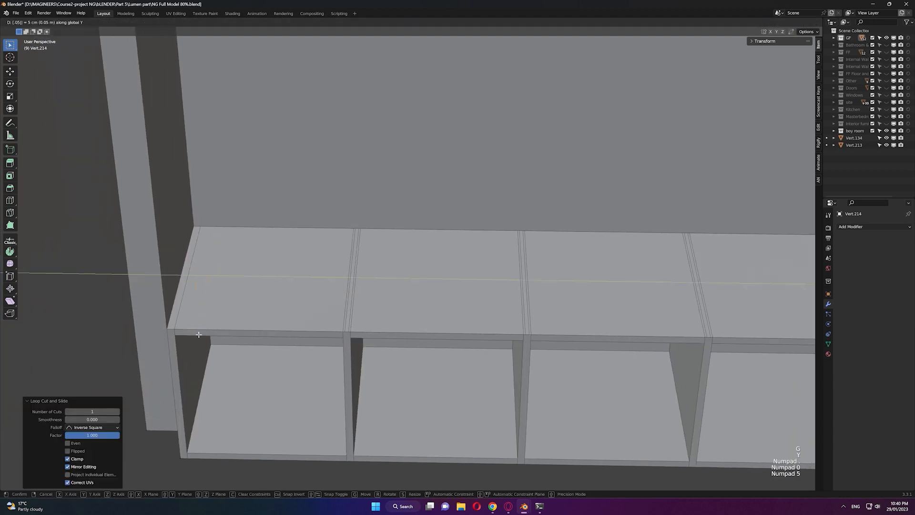
pyautogui.press('KP_Enter')
pyautogui.hotkey('ctrl', 'z')
pyautogui.press('g')
pyautogui.press('y')
pyautogui.press('KP_Enter')
pyautogui.hotkey('ctrl', 'z')
# Step: Move the pillar-side loop cut 0.01 m inward along Y
pyautogui.press('g')
pyautogui.press('y')
pyautogui.press('KP_Decimal')
pyautogui.press('KP_0')
pyautogui.press('KP_1')
pyautogui.press('KP_Enter')
# Step: Separate the four large faces of the top surface from its narrow divider bands
pyautogui.scroll(-2, 485, 327)
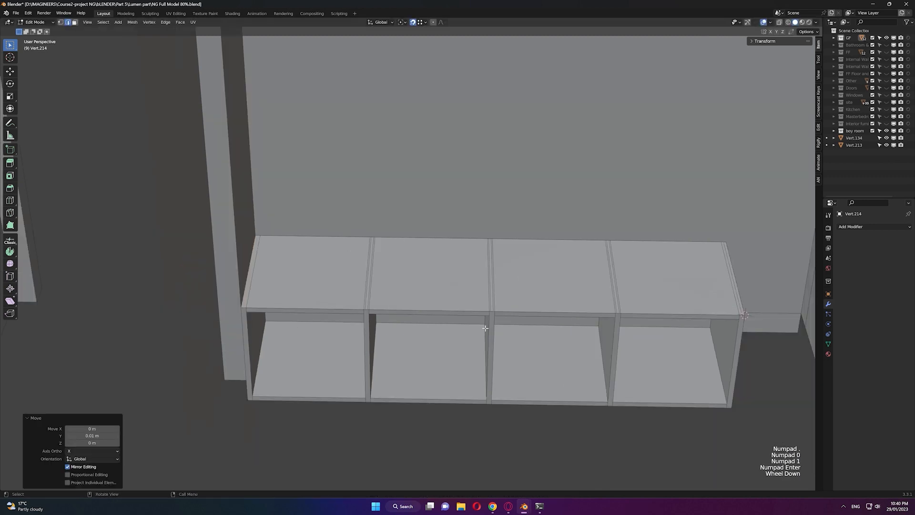
pyautogui.press('3')
pyautogui.click(306, 276)
pyautogui.keyDown('shift'); pyautogui.click(431, 276); pyautogui.keyUp('shift')
pyautogui.keyDown('shift'); pyautogui.click(565, 275); pyautogui.keyUp('shift')
pyautogui.keyDown('shift'); pyautogui.click(667, 279); pyautogui.keyUp('shift')
pyautogui.moveTo(507, 324); pyautogui.dragTo(590, 321, button='middle')
pyautogui.scroll(1, 589, 320)
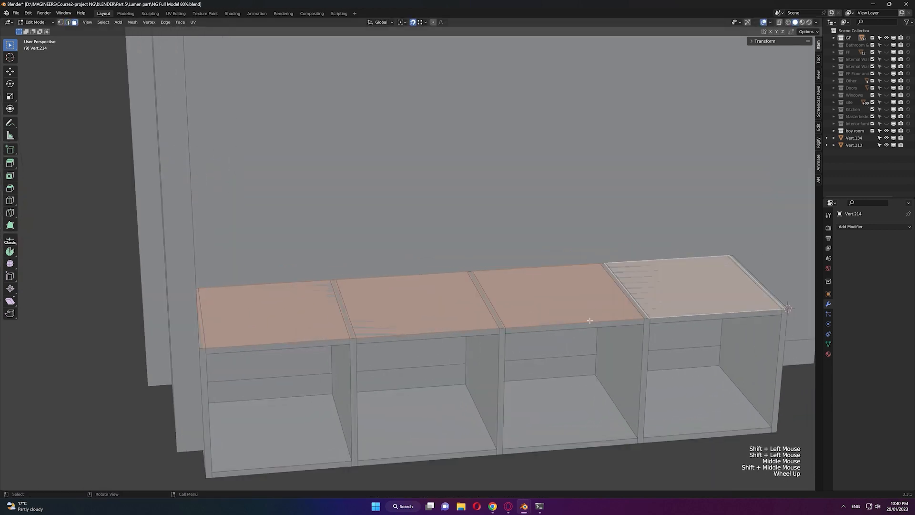
pyautogui.press('p')
pyautogui.click(568, 309)
# Step: Extrude the narrow upper divider bands 0.15 m up along Z
pyautogui.press('Tab')
pyautogui.click(498, 322)
pyautogui.click(498, 322)
pyautogui.press('Tab')
pyautogui.press('e')
pyautogui.press('z')
pyautogui.press('KP_Decimal')
pyautogui.press('KP_1')
pyautogui.press('KP_5')
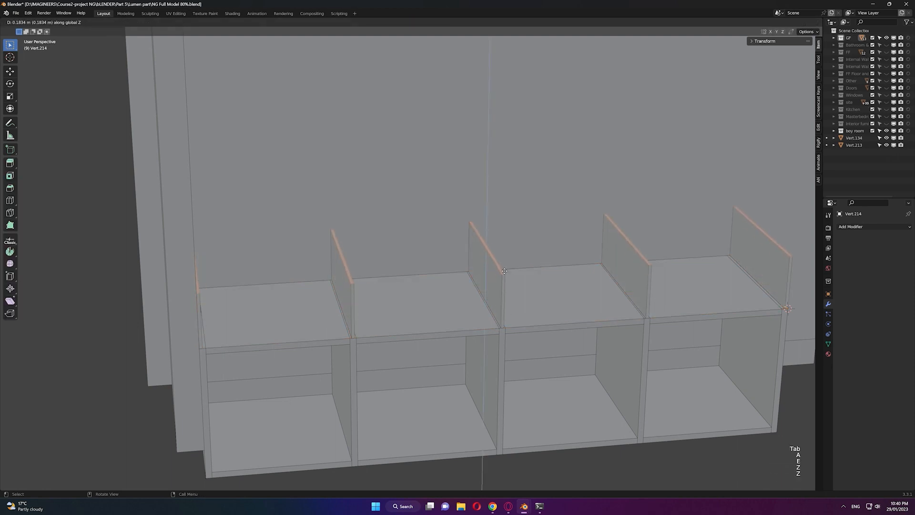
pyautogui.press('KP_Enter')
# Step: Select the four separated top panels and enter their mesh for editing
pyautogui.press('Tab')
pyautogui.click(556, 305)
pyautogui.press('Tab')
# Step: Try to give the four top panels a thickness along Z
pyautogui.press('z')
pyautogui.press('z')
pyautogui.press('KP_Decimal')
pyautogui.press('KP_0')
pyautogui.press('KP_Enter')
pyautogui.hotkey('ctrl', 'z')
# Step: Extrude the four top panels 0.01 m up along Z
pyautogui.press('e')
pyautogui.press('z')
pyautogui.press('z')
pyautogui.press('KP_Decimal')
pyautogui.press('KP_0')
pyautogui.press('KP_Enter')
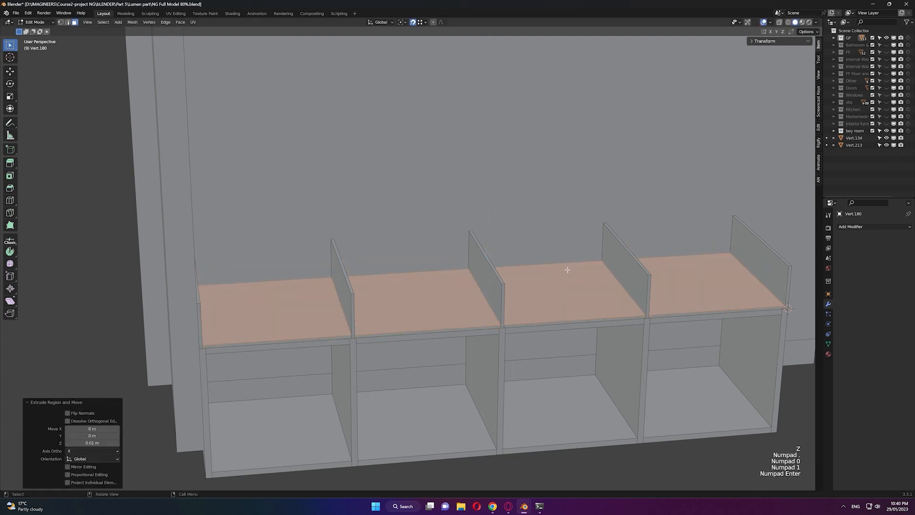
# Step: Duplicate the four top panels upward along Z so they rest on top of the upper dividers
pyautogui.press('Tab')
pyautogui.keyDown('shift'); pyautogui.moveTo(629, 333); pyautogui.dragTo(613, 352, button='middle'); pyautogui.keyUp('shift')
pyautogui.hotkey('shift', 'd')
pyautogui.press('z')
pyautogui.click(757, 286)
pyautogui.click(773, 420)
# Step: Place the 3D cursor on the front outer corner of the duplicated top panel at the unit's free end
pyautogui.keyDown('shift'); pyautogui.moveTo(763, 414); pyautogui.dragTo(601, 410, button='middle'); pyautogui.keyUp('shift')
pyautogui.scroll(2, 601, 387)
pyautogui.scroll(1, 562, 367)
pyautogui.keyDown('shift'); pyautogui.moveTo(601, 410); pyautogui.dragTo(443, 326, button='middle'); pyautogui.keyUp('shift')
pyautogui.middleClick(439, 323)
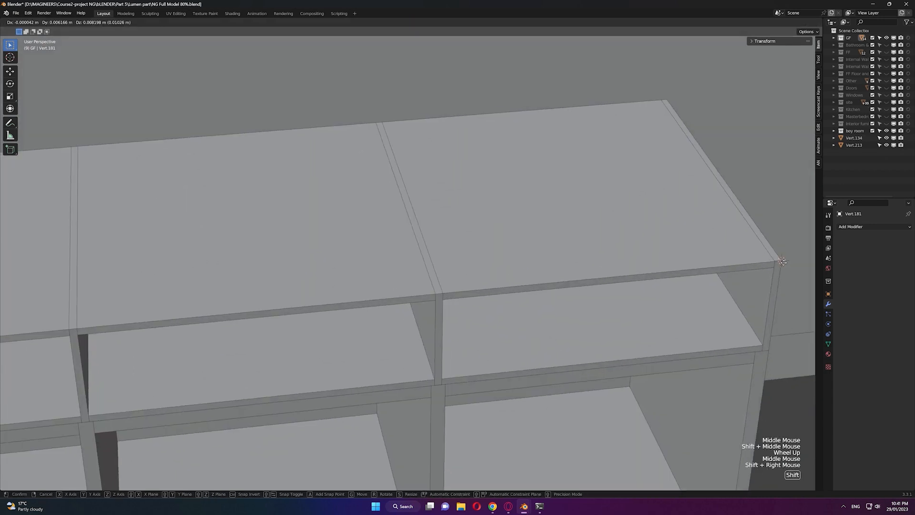
pyautogui.keyDown('shift'); pyautogui.moveTo(780, 262); pyautogui.dragTo(781, 261, button='right'); pyautogui.keyUp('shift')
# Step: Add a centred loop cut through the thickness of the upper dividers
pyautogui.click(438, 293)
pyautogui.press('Tab')
pyautogui.hotkey('ctrl', 'r')
pyautogui.rightClick(580, 357)
pyautogui.press('Tab')
# Step: Add a single vertex at the 3D cursor and extrude it into a rectangular drawer front covering the end upper compartment
pyautogui.hotkey('shift', 'a')
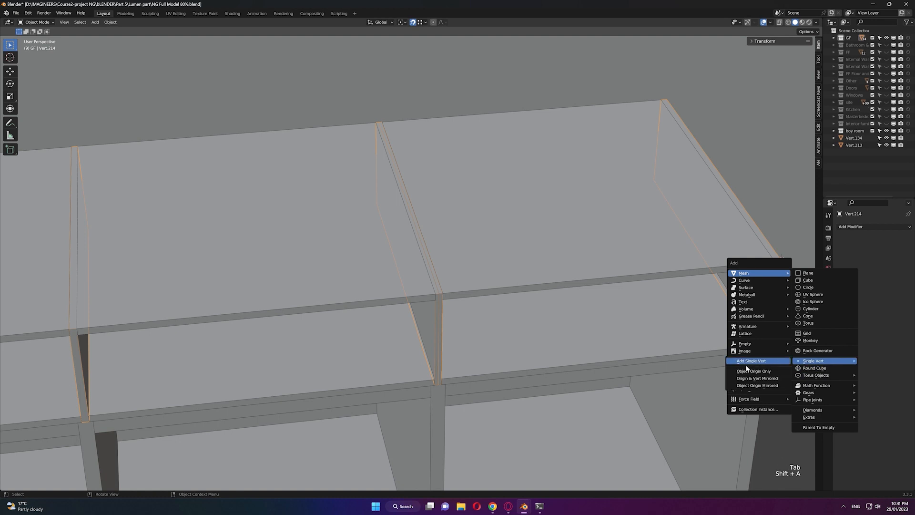
pyautogui.click(751, 360)
pyautogui.scroll(-1, 619, 335)
pyautogui.keyDown('shift'); pyautogui.moveTo(619, 335); pyautogui.dragTo(700, 334, button='middle'); pyautogui.keyUp('shift')
pyautogui.click(647, 324)
pyautogui.scroll(2, 492, 327)
pyautogui.keyDown('shift'); pyautogui.moveTo(492, 327); pyautogui.dragTo(558, 327, button='middle'); pyautogui.keyUp('shift')
pyautogui.press('e')
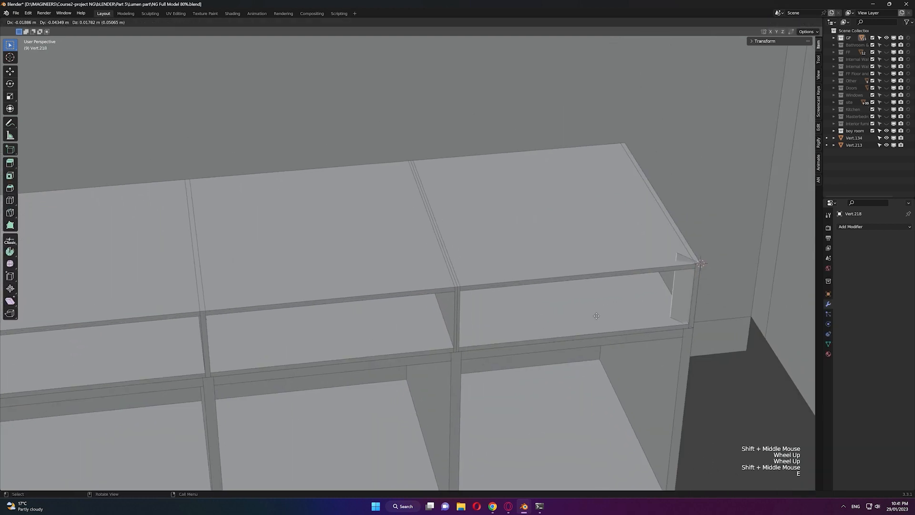
pyautogui.click(525, 331)
# Step: Extrude the drawer front face 0.01 m along X
pyautogui.press('3')
pyautogui.press('a')
pyautogui.press('a')
pyautogui.press('a')
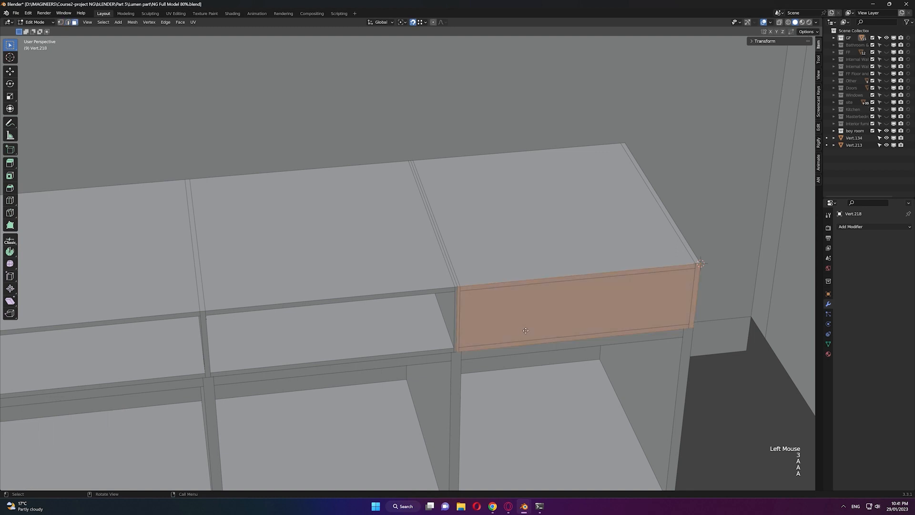
pyautogui.press('e')
pyautogui.press('x')
pyautogui.press('x')
pyautogui.press('y')
pyautogui.press('z')
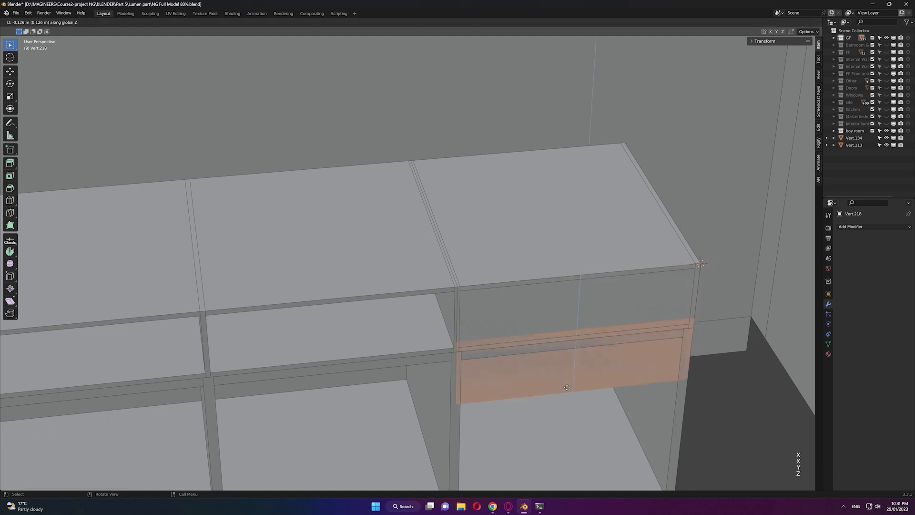
pyautogui.press('x')
pyautogui.press('KP_Decimal')
pyautogui.press('KP_0')
pyautogui.press('KP_1')
pyautogui.press('KP_Enter')
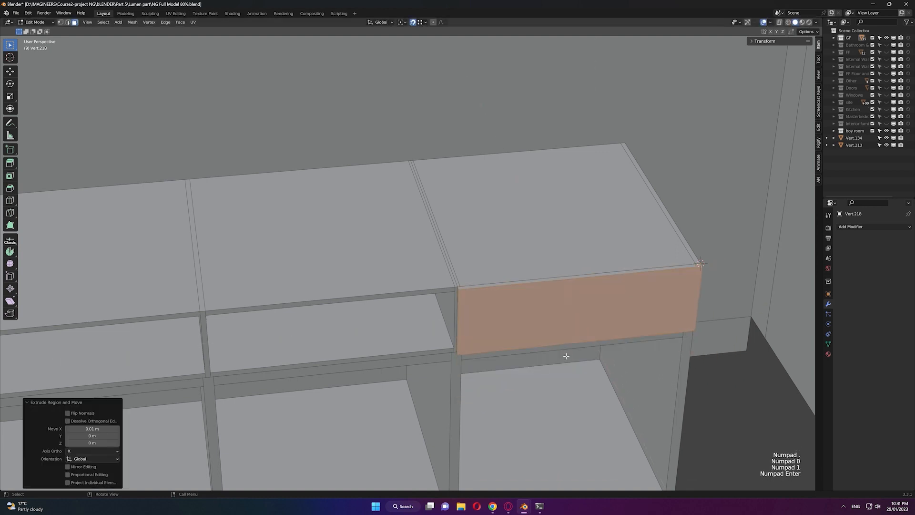
# Step: Bevel the front edges of the drawer front by about 0.002 m with one segment
pyautogui.scroll(3, 564, 348)
pyautogui.press('2')
pyautogui.scroll(-2, 542, 310)
pyautogui.hotkey('ctrl', 'b')
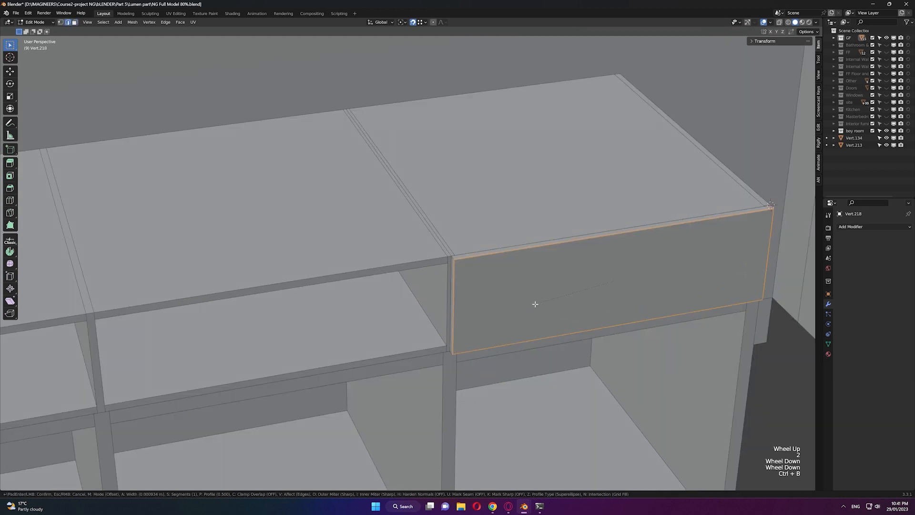
pyautogui.click(534, 304)
pyautogui.scroll(2, 420, 322)
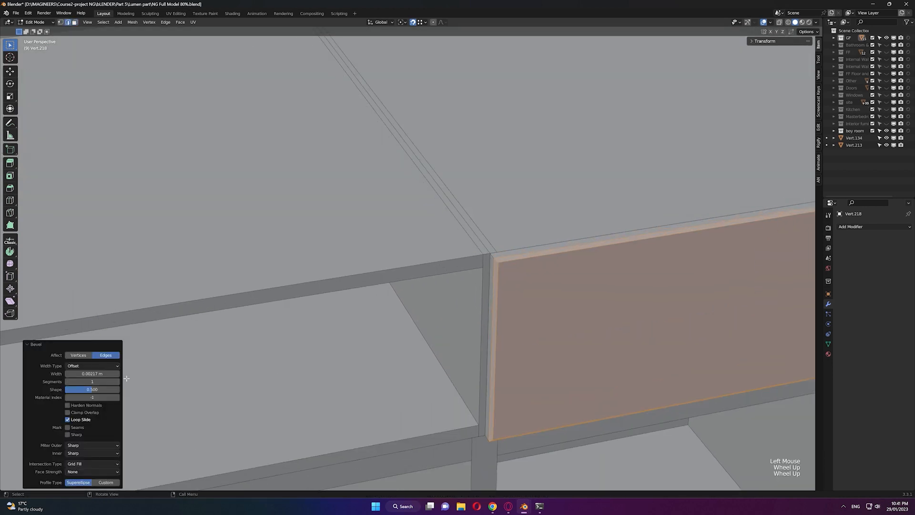
# Step: Add an Array modifier to the drawer front with a relative offset of -1 along the unit and a count of 4
pyautogui.press('Tab')
pyautogui.scroll(-2, 580, 318)
pyautogui.moveTo(599, 318); pyautogui.dragTo(476, 333, button='middle')
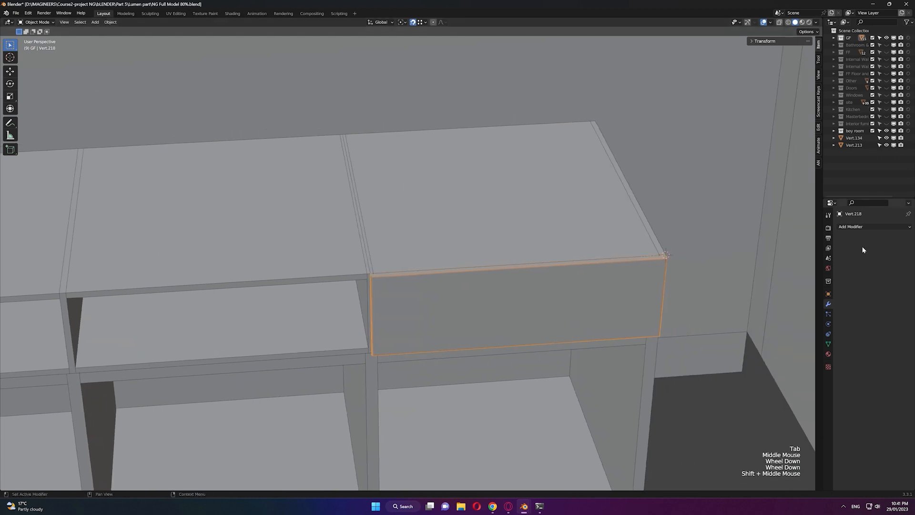
pyautogui.click(874, 227)
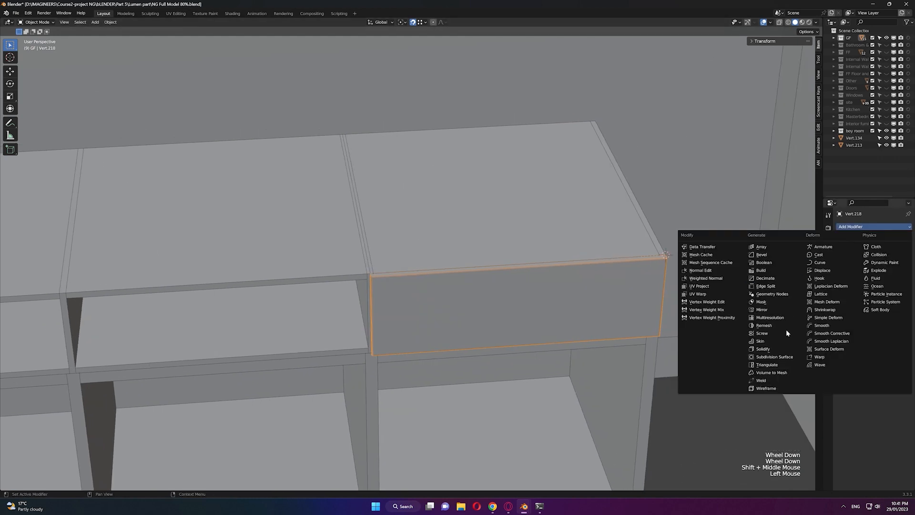
pyautogui.click(766, 248)
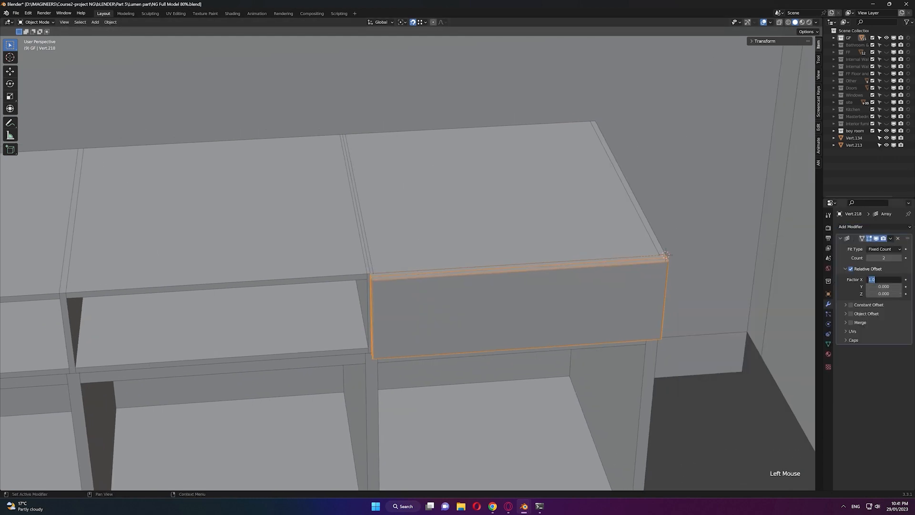
pyautogui.write('-1')
pyautogui.press('Return')
pyautogui.click(897, 258)
pyautogui.click(897, 259)
# Step: Select the drawer fronts together with the upper dividers and top panels, and isolate them in local view
pyautogui.scroll(-3, 543, 309)
pyautogui.moveTo(551, 316); pyautogui.dragTo(534, 309, button='middle')
pyautogui.keyDown('shift'); pyautogui.click(488, 314); pyautogui.keyUp('shift')
pyautogui.keyDown('shift'); pyautogui.moveTo(534, 310); pyautogui.dragTo(724, 324, button='middle'); pyautogui.keyUp('shift')
pyautogui.scroll(2, 512, 317)
pyautogui.scroll(2, 621, 317)
pyautogui.keyDown('shift'); pyautogui.click(789, 326); pyautogui.keyUp('shift')
pyautogui.scroll(-3, 789, 326)
pyautogui.keyDown('shift'); pyautogui.moveTo(789, 326); pyautogui.dragTo(452, 326, button='middle'); pyautogui.keyUp('shift')
pyautogui.press('KP_Divide')
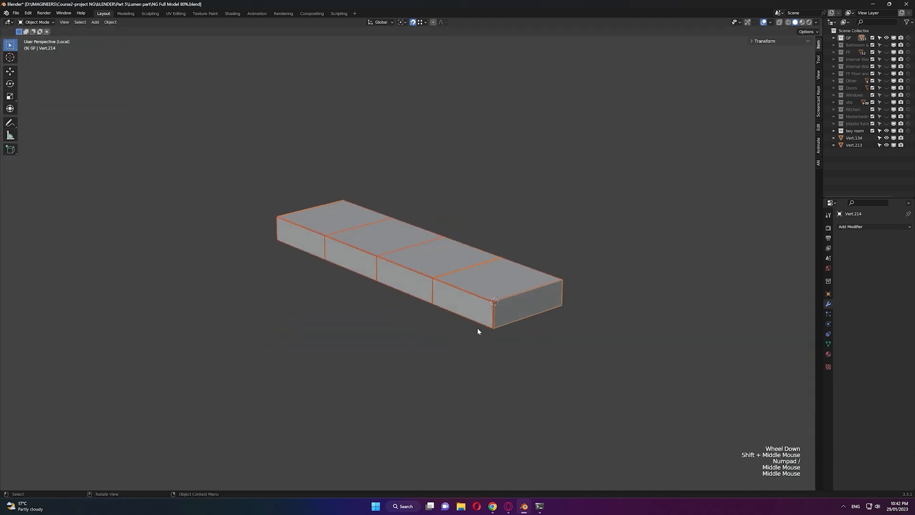
# Step: Duplicate the isolated drawer block upward along Z and seat the copy directly on top of the original
pyautogui.scroll(3, 525, 338)
pyautogui.hotkey('shift', 'd')
pyautogui.press('z')
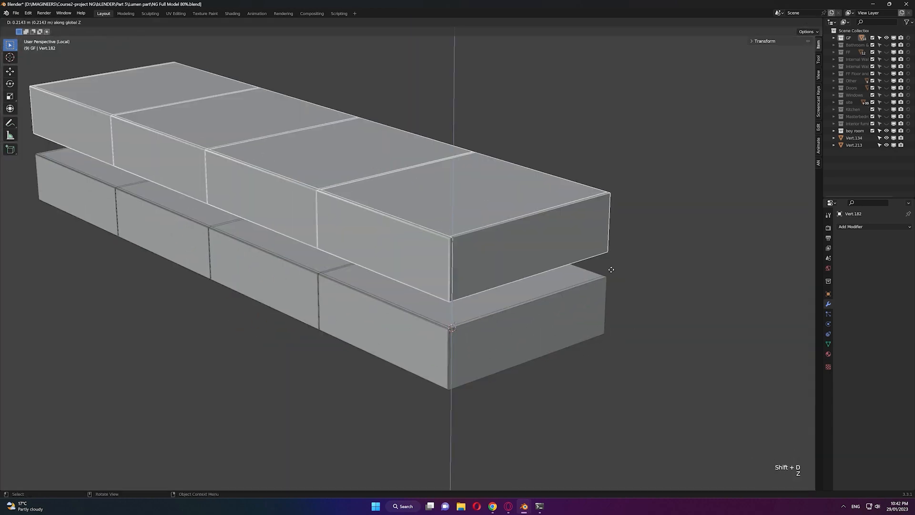
pyautogui.click(605, 269)
pyautogui.press('g')
pyautogui.press('z')
pyautogui.click(603, 274)
# Step: Leave local view and raise the duplicated block's top vertices about 1.35 m along Z to form tall wardrobe compartments
pyautogui.scroll(-2, 524, 300)
pyautogui.moveTo(458, 321); pyautogui.dragTo(494, 318, button='middle')
pyautogui.press('KP_1')
pyautogui.scroll(-3, 480, 310)
pyautogui.press('KP_Divide')
pyautogui.press('KP_1')
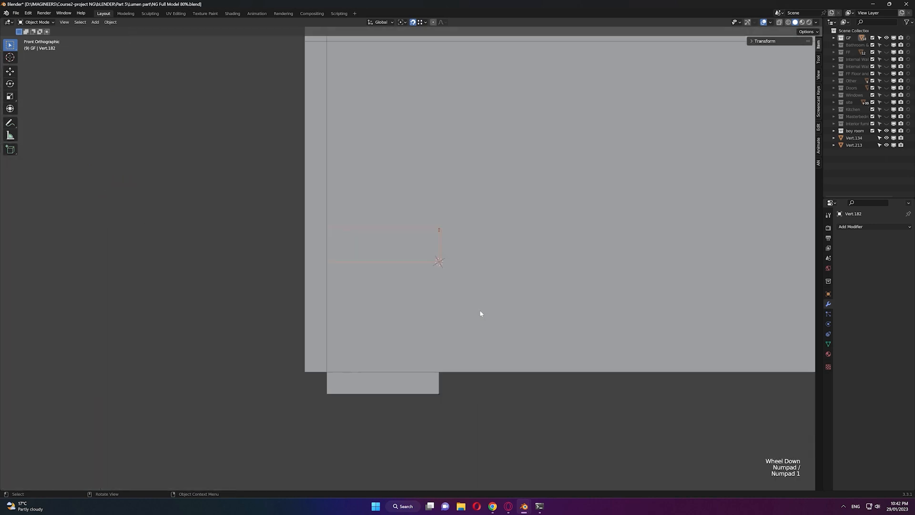
pyautogui.press('KP_3')
pyautogui.scroll(-4, 474, 338)
pyautogui.keyDown('shift'); pyautogui.moveTo(444, 262); pyautogui.dragTo(459, 361, button='middle'); pyautogui.keyUp('shift')
pyautogui.scroll(1, 459, 361)
pyautogui.press('Tab')
pyautogui.press('z')
pyautogui.press('1')
pyautogui.moveTo(262, 329); pyautogui.dragTo(651, 355)
pyautogui.press('g')
pyautogui.press('z')
pyautogui.click(345, 200)
pyautogui.scroll(-1, 669, 304)
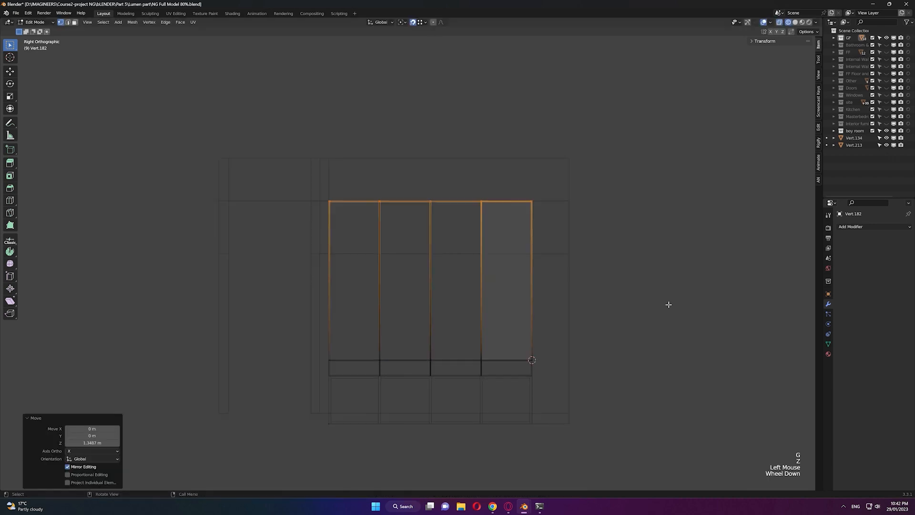
# Step: Return to solid shading and leave mesh editing of the tall wardrobe pieces
pyautogui.moveTo(585, 267)
pyautogui.mouseDown(button='middle')
pyautogui.moveTo(560, 300)
pyautogui.moveTo(599, 319)
pyautogui.mouseUp(button='middle')
pyautogui.press('z')
pyautogui.click(688, 300)
pyautogui.scroll(3, 705, 295)
pyautogui.press('Tab')
pyautogui.click(751, 284)
# Step: Place the 3D cursor in the right orthographic view on the seam between two neighbouring tall doors
pyautogui.scroll(-2, 686, 300)
pyautogui.scroll(2, 600, 321)
pyautogui.moveTo(598, 319); pyautogui.dragTo(571, 301, button='middle')
pyautogui.scroll(-2, 583, 295)
pyautogui.scroll(2, 548, 329)
pyautogui.keyDown('shift'); pyautogui.moveTo(522, 362); pyautogui.dragTo(528, 328, button='middle'); pyautogui.keyUp('shift')
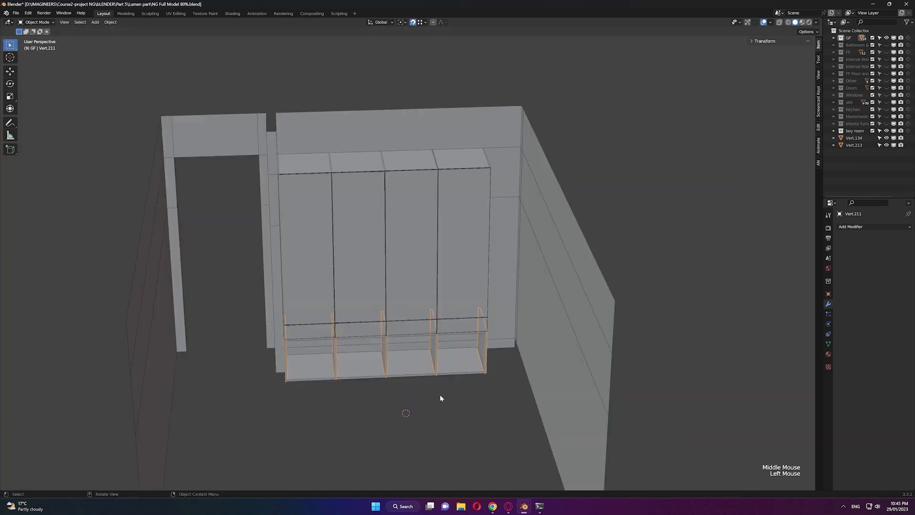
pyautogui.press('KP_3')
pyautogui.scroll(4, 479, 222)
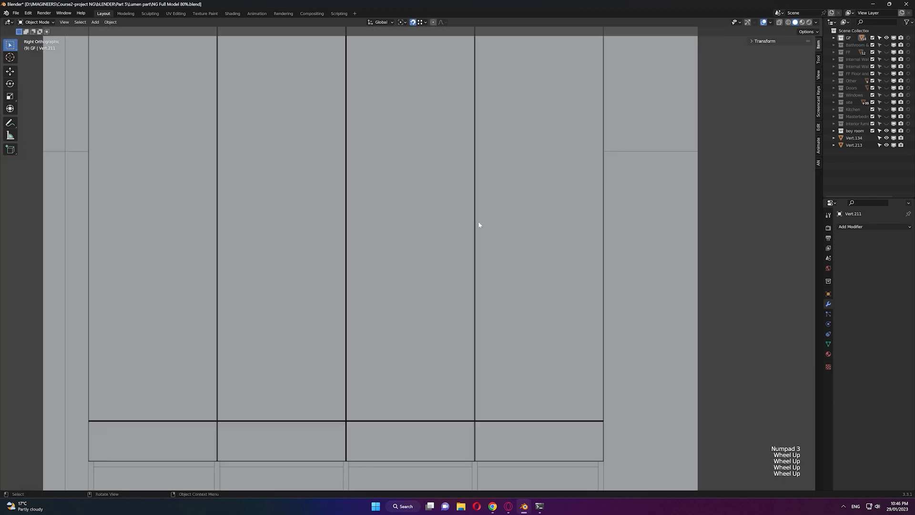
pyautogui.keyDown('shift'); pyautogui.moveTo(478, 222); pyautogui.dragTo(457, 225, button='middle'); pyautogui.keyUp('shift')
# Step: Try a circle mesh at the 3D cursor rotated 90° around Y, and delete it
pyautogui.hotkey('shift', 'a')
pyautogui.moveTo(466, 220)
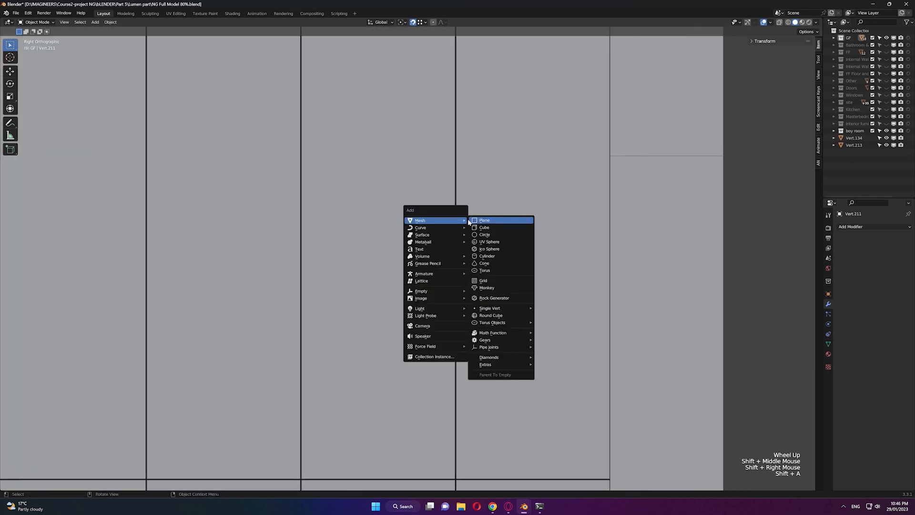
pyautogui.click(491, 235)
pyautogui.press('r')
pyautogui.press('y')
pyautogui.press('KP_9')
pyautogui.press('KP_0')
pyautogui.press('KP_Enter')
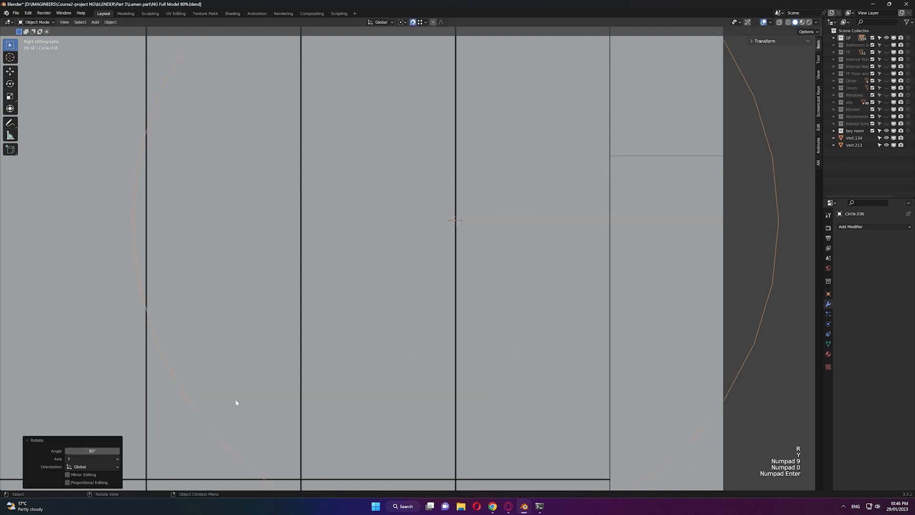
pyautogui.click(413, 317)
# Step: Add a circle mesh with 60 vertices at the 3D cursor and rotate it 90° around Y
pyautogui.hotkey('shift', 'a')
pyautogui.moveTo(436, 305)
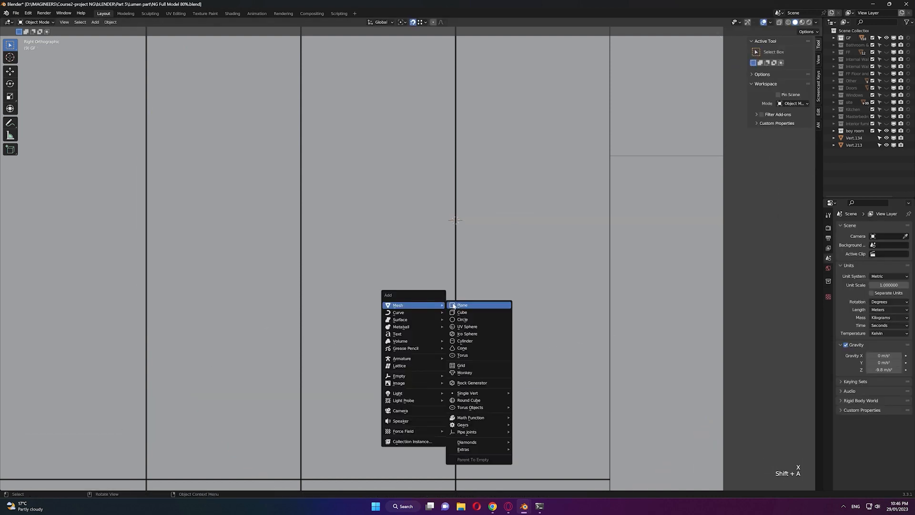
pyautogui.click(484, 320)
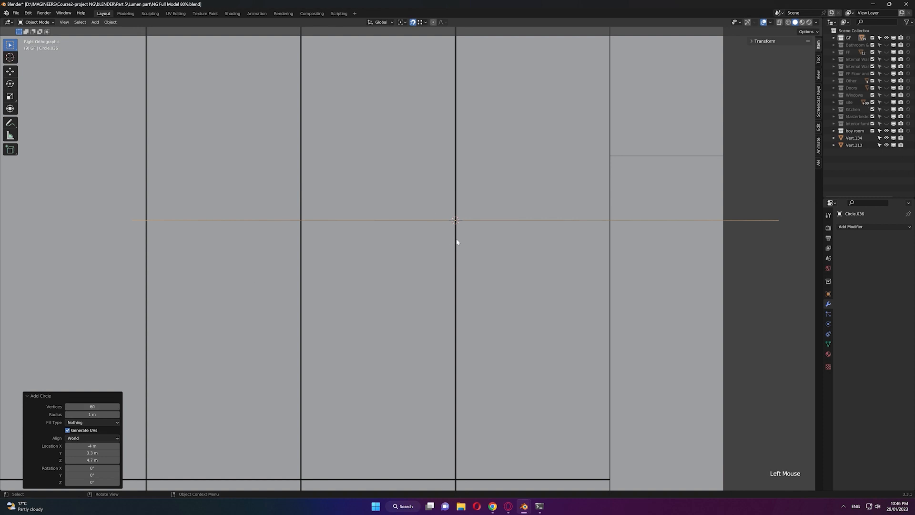
pyautogui.press('r')
pyautogui.press('KP_Enter')
# Step: Scale the circle down to door-handle size around the seam between the doors
pyautogui.press('s')
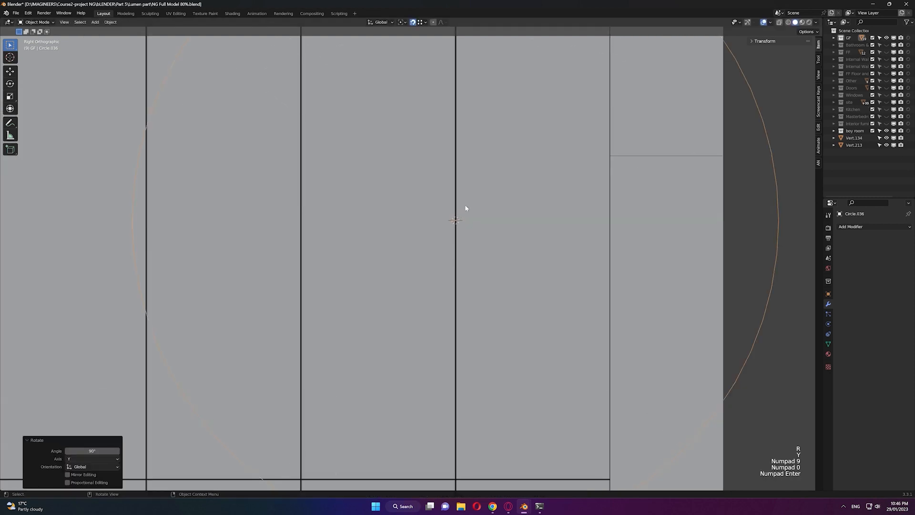
pyautogui.click(454, 229)
pyautogui.scroll(3, 473, 233)
pyautogui.keyDown('shift'); pyautogui.moveTo(487, 222); pyautogui.dragTo(443, 299, button='middle'); pyautogui.keyUp('shift')
# Step: Delete the vertices where the circle crosses the door seam to split it into two halves
pyautogui.press('Tab')
pyautogui.press('1')
pyautogui.scroll(2, 446, 296)
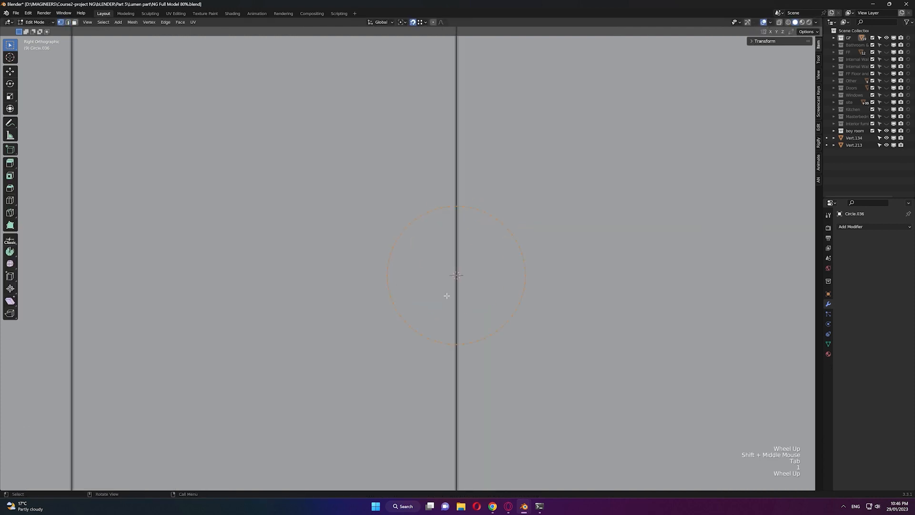
pyautogui.press('z')
pyautogui.click(362, 294)
pyautogui.scroll(2, 362, 294)
pyautogui.keyDown('shift'); pyautogui.moveTo(481, 258); pyautogui.dragTo(493, 259, button='middle'); pyautogui.keyUp('shift')
pyautogui.click(493, 258)
pyautogui.moveTo(464, 446); pyautogui.dragTo(470, 449)
pyautogui.press('x')
pyautogui.click(463, 407)
# Step: Connect the open end vertices of each half circle with a straight vertical edge
pyautogui.press('2')
pyautogui.press('1')
pyautogui.moveTo(475, 140); pyautogui.dragTo(451, 124)
pyautogui.click(464, 424)
pyautogui.press('f')
# Step: Extrude both half-circle outlines 0.01 m along X and return to solid shading
pyautogui.moveTo(453, 193); pyautogui.dragTo(552, 243, button='middle')
pyautogui.keyDown('shift'); pyautogui.moveTo(553, 243); pyautogui.dragTo(515, 219, button='middle'); pyautogui.keyUp('shift')
pyautogui.press('3')
pyautogui.moveTo(639, 117); pyautogui.dragTo(448, 267)
pyautogui.press('2')
pyautogui.press('a')
pyautogui.moveTo(514, 279); pyautogui.dragTo(559, 288, button='middle')
pyautogui.write('ex')
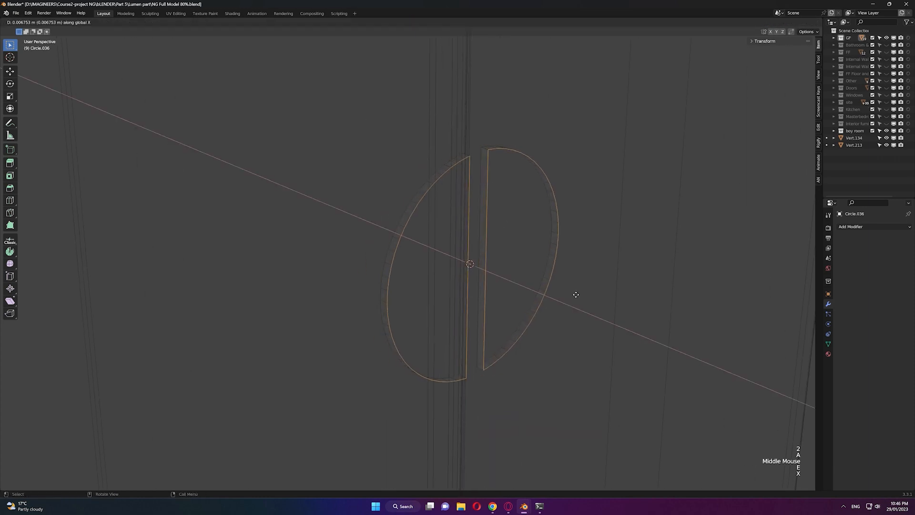
pyautogui.write('.01')
pyautogui.press('KP_Enter')
pyautogui.click(630, 294)
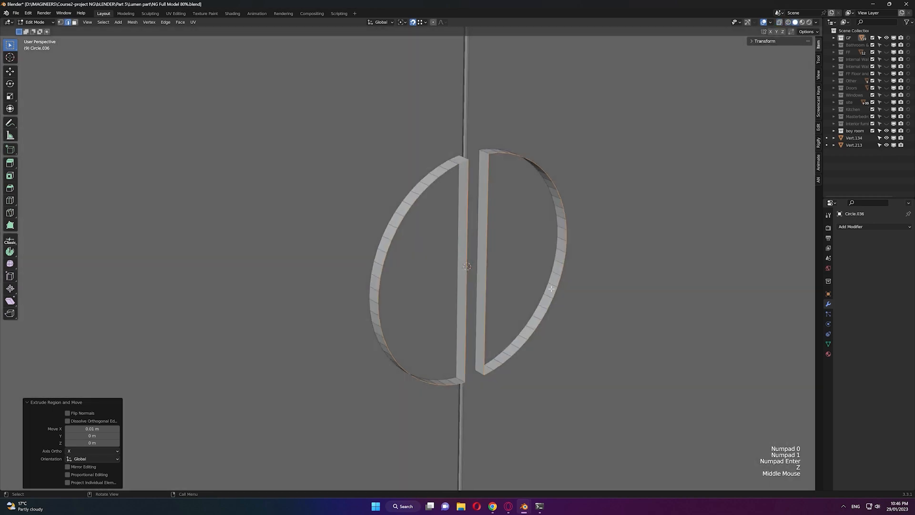
# Step: Fill the front of both half-circle handles and bevel their front edges 0.017 m with 3 segments
pyautogui.press('f')
pyautogui.scroll(2, 619, 334)
pyautogui.hotkey('ctrl', 'b')
pyautogui.click(528, 310)
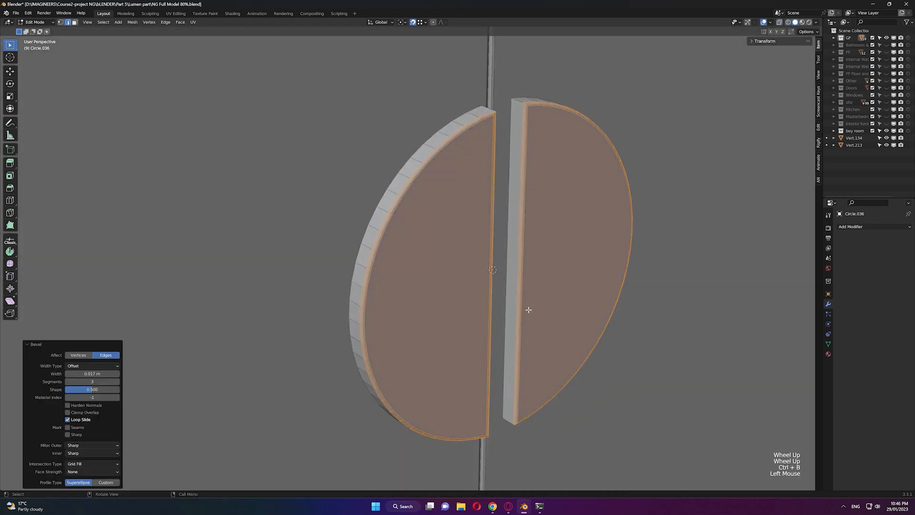
# Step: Move the half-circle handle pair down along Z on the door seam and scale it up by 1.147
pyautogui.scroll(-3, 525, 306)
pyautogui.press('Tab')
pyautogui.scroll(-9, 518, 297)
pyautogui.moveTo(481, 320); pyautogui.dragTo(422, 309, button='middle')
pyautogui.keyDown('shift'); pyautogui.moveTo(422, 310); pyautogui.dragTo(510, 316, button='middle'); pyautogui.keyUp('shift')
pyautogui.moveTo(510, 316); pyautogui.dragTo(505, 312, button='middle')
pyautogui.press('KP_1')
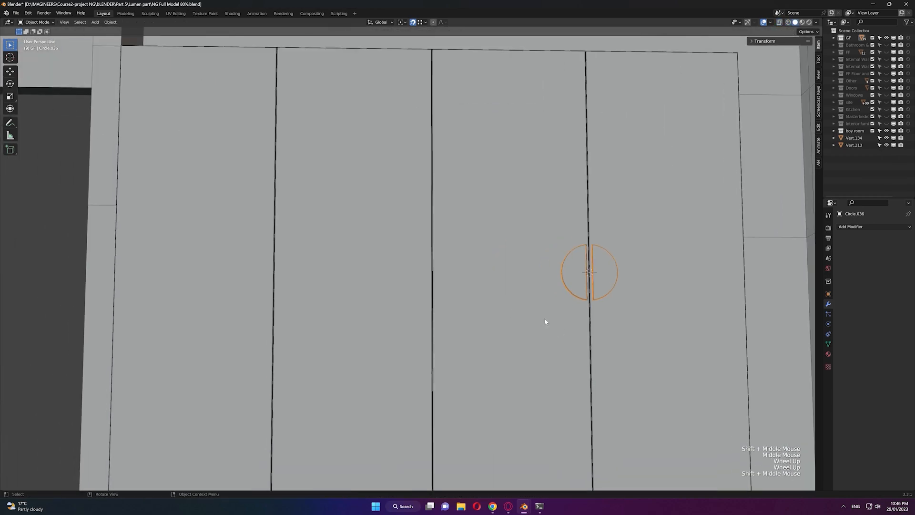
pyautogui.press('KP_3')
pyautogui.scroll(-2, 545, 321)
pyautogui.keyDown('shift'); pyautogui.moveTo(533, 284); pyautogui.dragTo(533, 313, button='middle'); pyautogui.keyUp('shift')
pyautogui.press('g')
pyautogui.press('z')
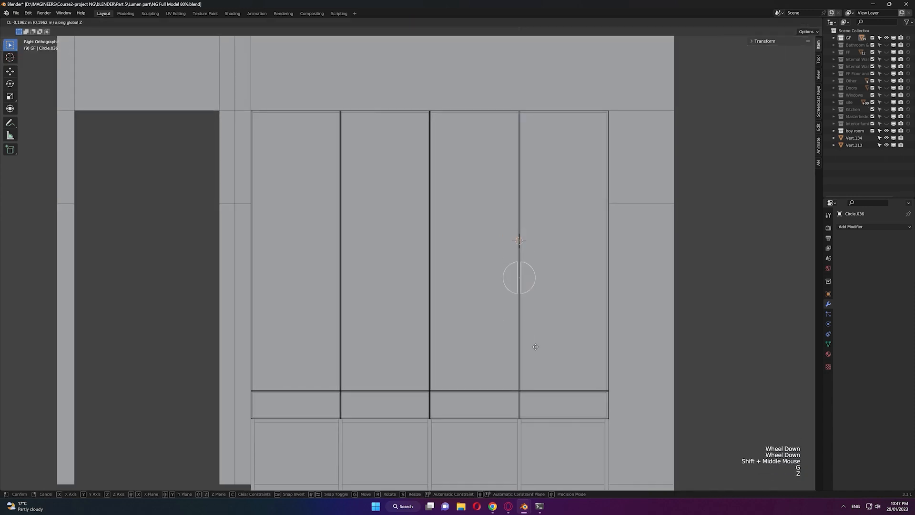
pyautogui.click(535, 355)
pyautogui.press('s')
pyautogui.click(549, 350)
# Step: Duplicate the handle pair about 0.957 m along negative Y onto the seam of the other door pair
pyautogui.press('g')
pyautogui.press('y')
pyautogui.press('Escape')
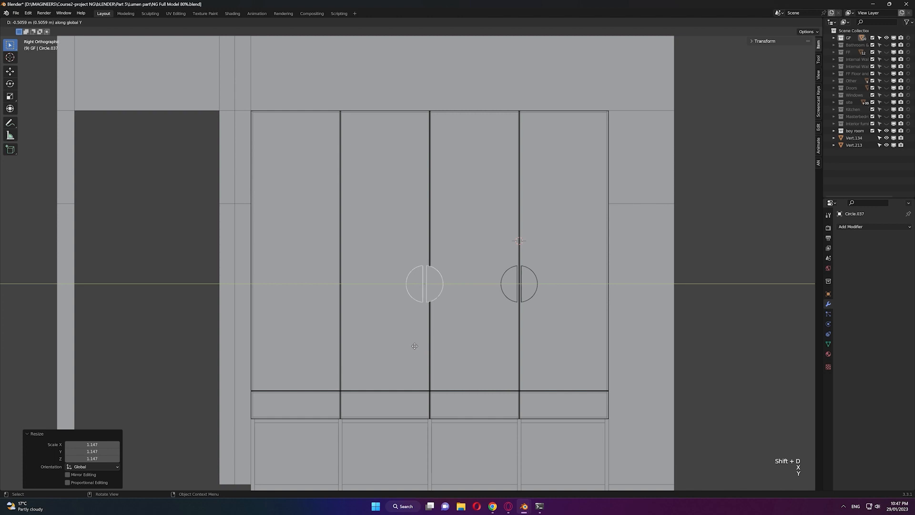
pyautogui.click(330, 346)
pyautogui.scroll(6, 334, 347)
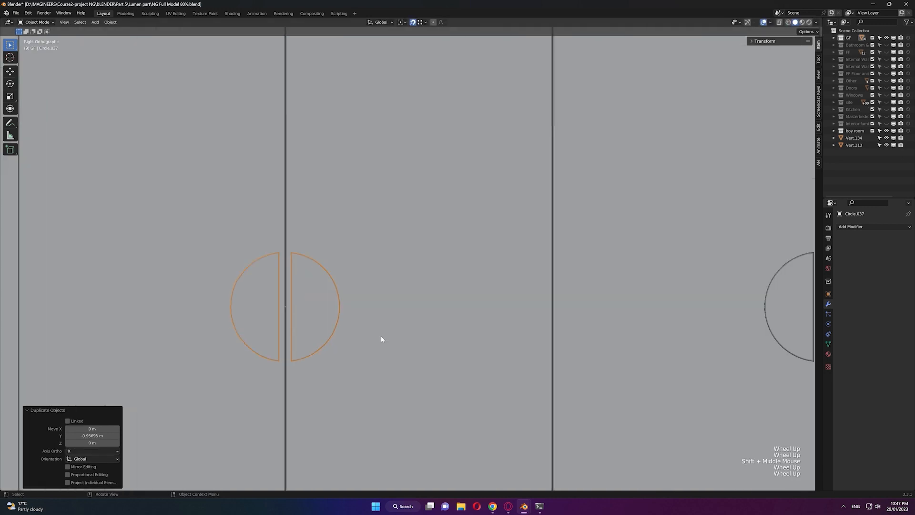
# Step: Place the 3D cursor at the wall corner beside the wardrobe's top and add a single vertex there
pyautogui.scroll(-9, 381, 337)
pyautogui.moveTo(388, 323); pyautogui.dragTo(523, 350, button='middle')
pyautogui.scroll(2, 524, 286)
pyautogui.keyDown('shift'); pyautogui.moveTo(525, 176); pyautogui.dragTo(470, 305, button='middle'); pyautogui.keyUp('shift')
pyautogui.scroll(2, 470, 305)
pyautogui.keyDown('shift'); pyautogui.moveTo(572, 200); pyautogui.dragTo(544, 210, button='right'); pyautogui.keyUp('shift')
pyautogui.hotkey('shift', 'a')
pyautogui.moveTo(544, 210)
pyautogui.click(674, 295)
pyautogui.scroll(2, 558, 247)
pyautogui.keyDown('shift'); pyautogui.moveTo(557, 247); pyautogui.dragTo(463, 265, button='middle'); pyautogui.keyUp('shift')
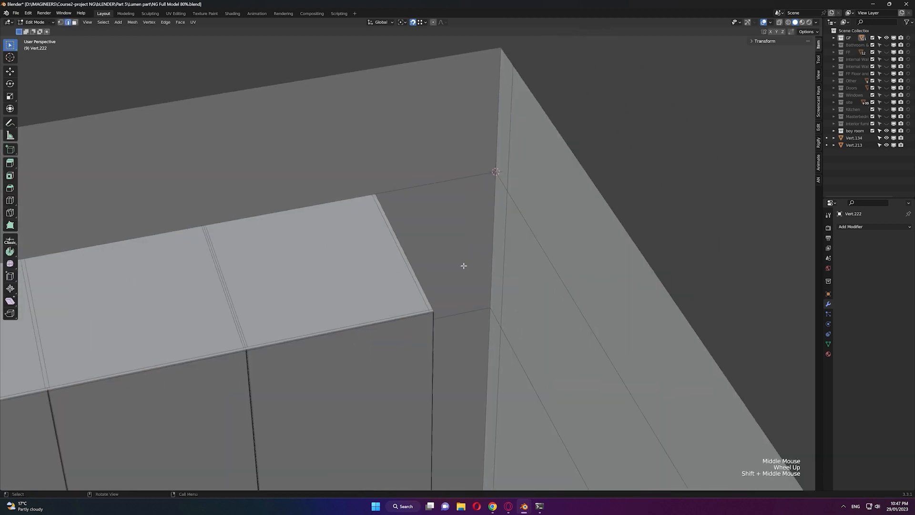
# Step: Extrude the vertex along Y to the wardrobe's rear top corner, then extrude that edge along X to the wardrobe's front
pyautogui.click(389, 227)
pyautogui.hotkey('ctrl', 'z')
pyautogui.press('e')
pyautogui.press('y')
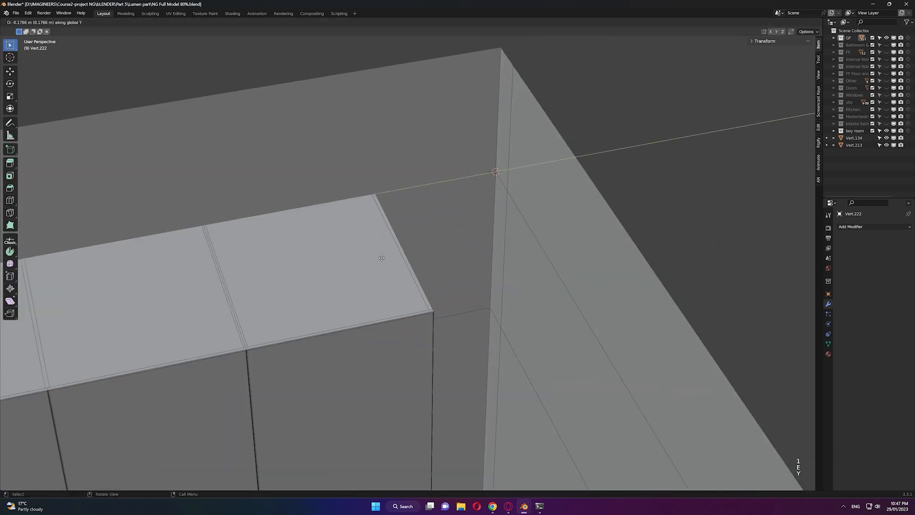
pyautogui.click(381, 257)
pyautogui.press('e')
pyautogui.press('y')
pyautogui.press('x')
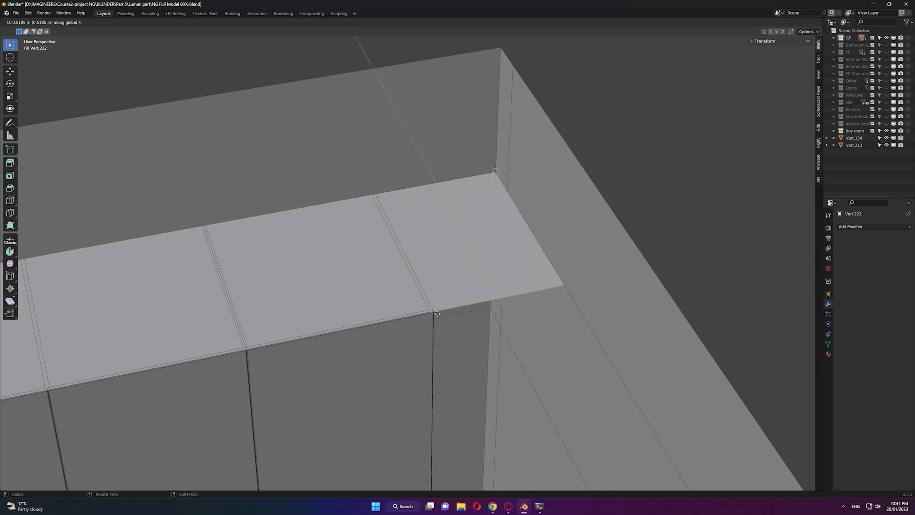
pyautogui.click(494, 316)
# Step: Extrude the top panel's side edges down along Z to the wardrobe's base and fill the bottom face between them
pyautogui.scroll(-2, 494, 316)
pyautogui.keyDown('shift'); pyautogui.moveTo(494, 316); pyautogui.dragTo(469, 248, button='middle'); pyautogui.keyUp('shift')
pyautogui.scroll(-2, 469, 249)
pyautogui.scroll(2, 468, 298)
pyautogui.moveTo(460, 310); pyautogui.dragTo(493, 287, button='middle')
pyautogui.scroll(-2, 498, 291)
pyautogui.moveTo(493, 287); pyautogui.dragTo(489, 278, button='middle')
pyautogui.keyDown('shift'); pyautogui.click(471, 108); pyautogui.keyUp('shift')
pyautogui.press('e')
pyautogui.press('z')
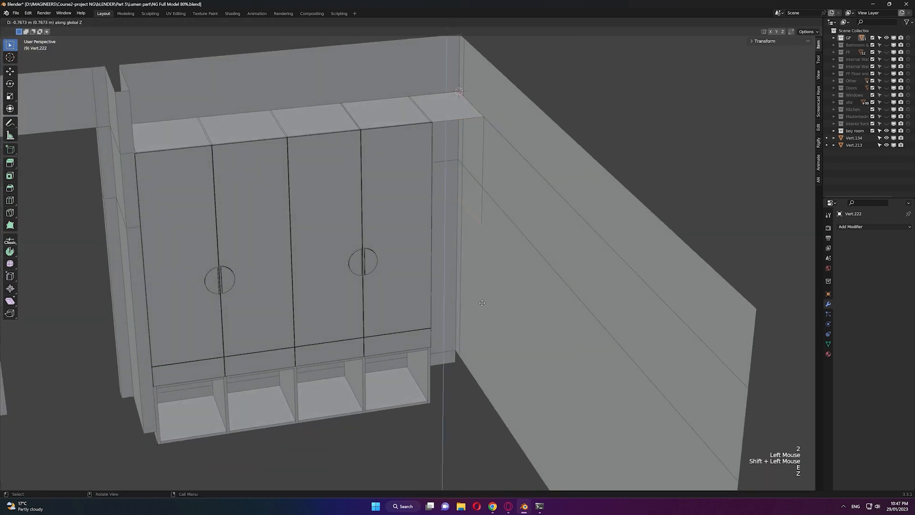
pyautogui.click(430, 404)
pyautogui.press('f')
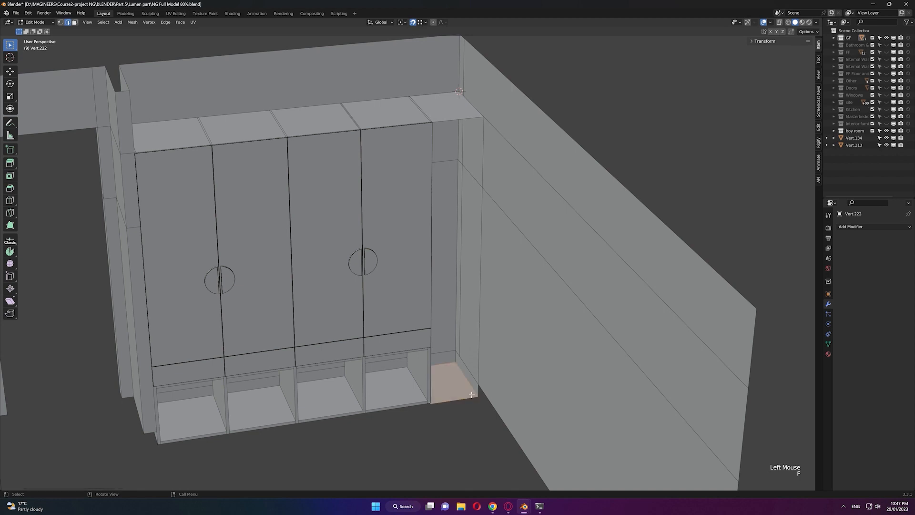
pyautogui.press('Tab')
# Step: Add a Solidify modifier to the side cabinet with -0.02 m thickness and 0 offset, and apply it
pyautogui.click(863, 227)
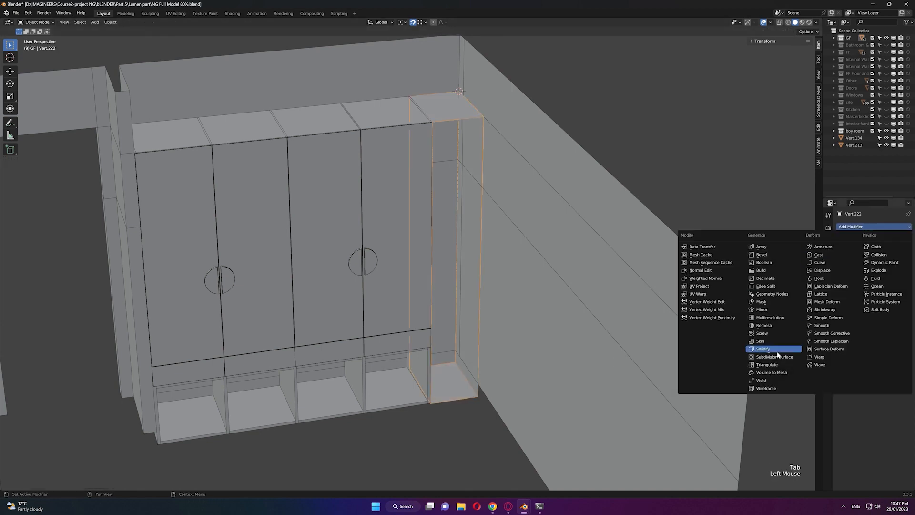
pyautogui.click(762, 349)
pyautogui.scroll(2, 639, 276)
pyautogui.keyDown('shift'); pyautogui.moveTo(639, 276); pyautogui.dragTo(574, 376, button='middle'); pyautogui.keyUp('shift')
pyautogui.click(868, 276)
pyautogui.moveTo(873, 266); pyautogui.dragTo(877, 266)
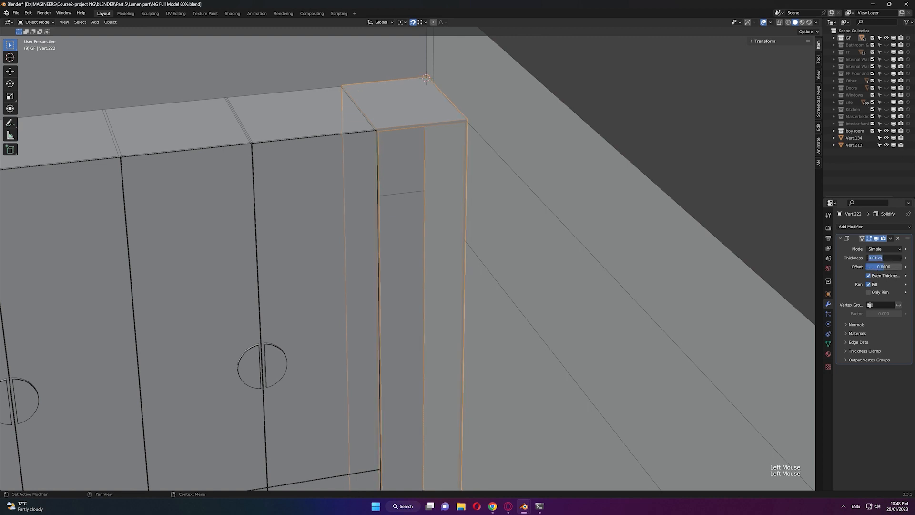
pyautogui.write('-.0')
pyautogui.press('Return')
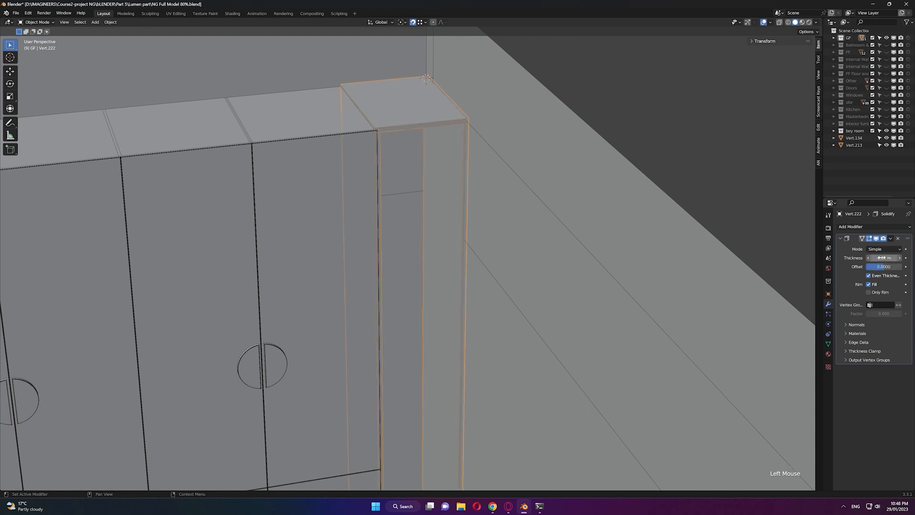
pyautogui.keyDown('shift'); pyautogui.moveTo(486, 261); pyautogui.dragTo(476, 296, button='middle'); pyautogui.keyUp('shift')
pyautogui.moveTo(476, 296)
pyautogui.mouseDown(button='middle')
pyautogui.moveTo(472, 331)
pyautogui.moveTo(482, 304)
pyautogui.mouseUp(button='middle')
pyautogui.scroll(2, 461, 322)
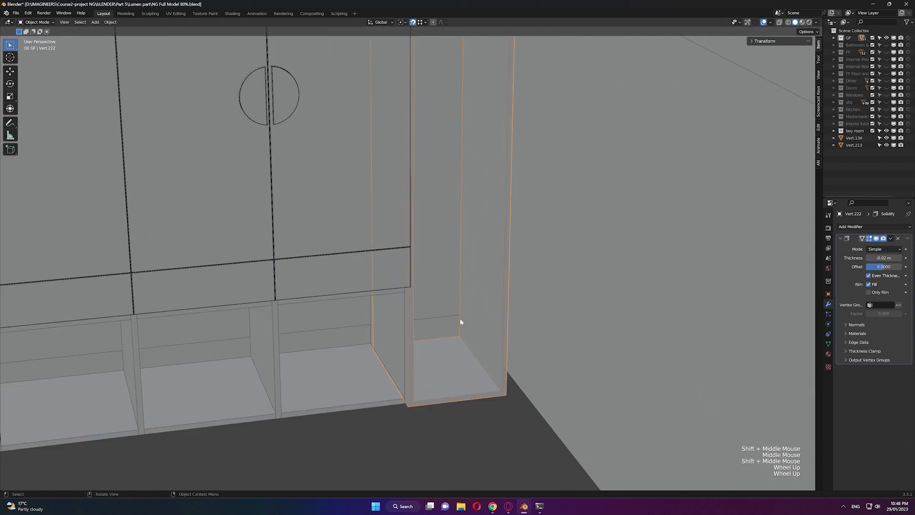
pyautogui.hotkey('ctrl', 'a')
# Step: Duplicate the side cabinet's inner bottom face upward along Z and separate it as its own shelf object
pyautogui.press('Tab')
pyautogui.press('3')
pyautogui.click(448, 374)
pyautogui.scroll(-2, 448, 374)
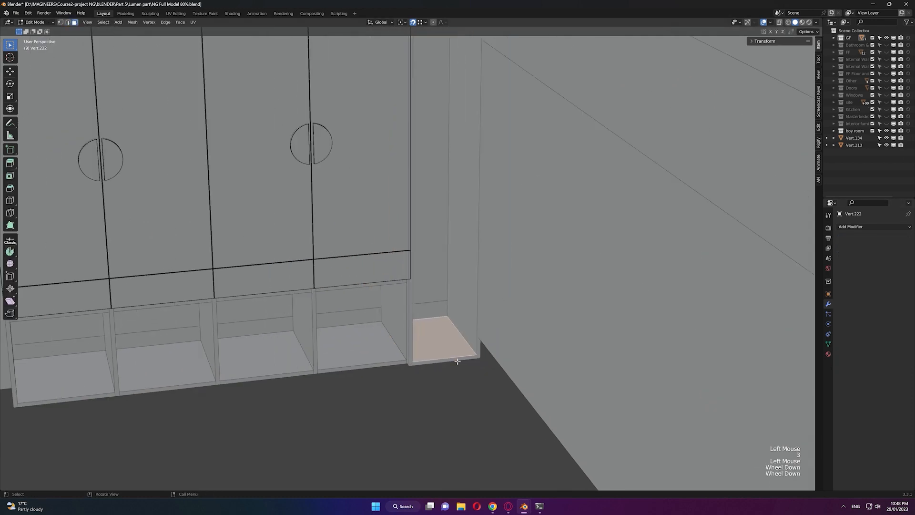
pyautogui.click(439, 263)
pyautogui.press('p')
pyautogui.press('Tab')
pyautogui.click(437, 273)
pyautogui.click(437, 272)
# Step: Extrude the separated shelf face 0.02 m along Z
pyautogui.press('Tab')
pyautogui.write('ez.02')
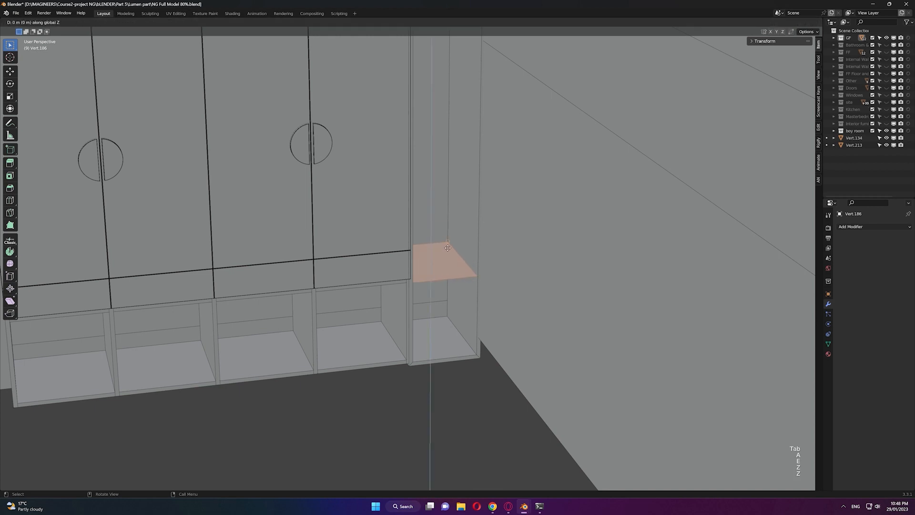
pyautogui.press('KP_Enter')
pyautogui.press('Tab')
pyautogui.scroll(-4, 448, 247)
pyautogui.keyDown('shift'); pyautogui.moveTo(448, 248); pyautogui.dragTo(457, 276, button='middle'); pyautogui.keyUp('shift')
pyautogui.click(867, 227)
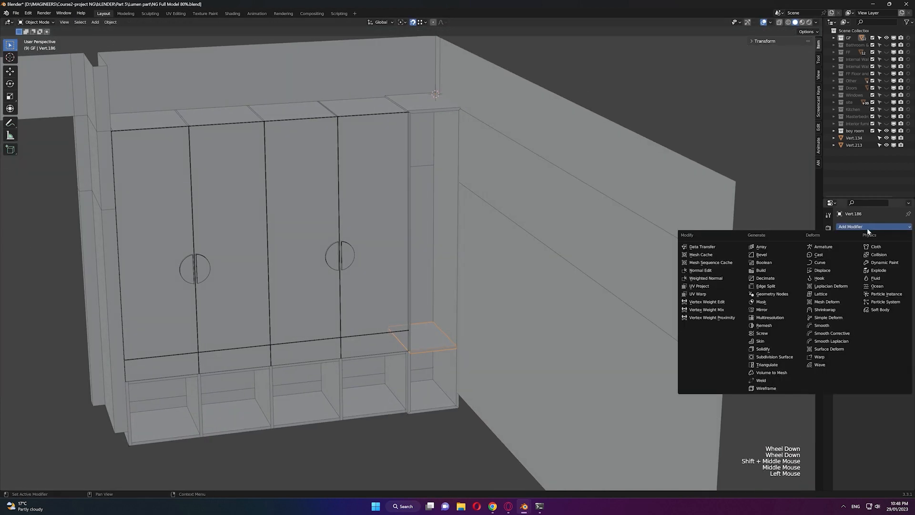
pyautogui.click(768, 248)
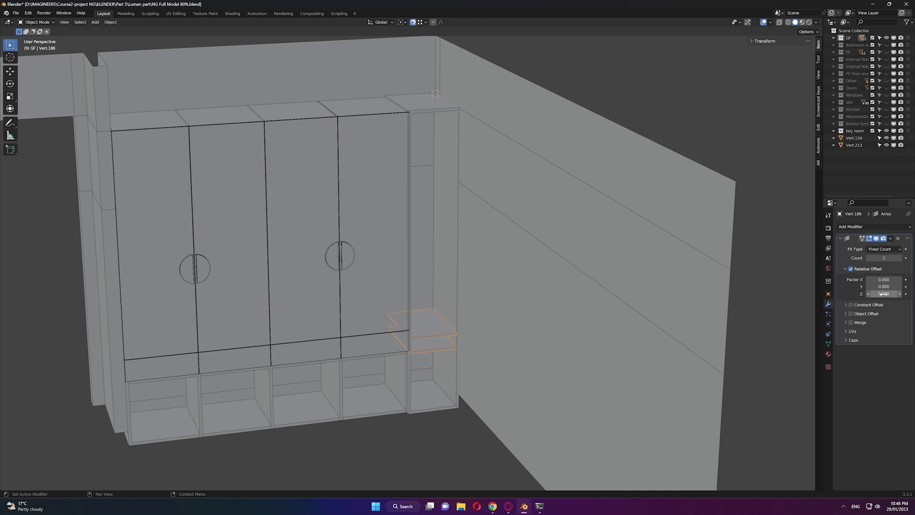
pyautogui.click(898, 238)
pyautogui.moveTo(533, 329); pyautogui.dragTo(521, 336, button='middle')
pyautogui.hotkey('ctrl', 'a')
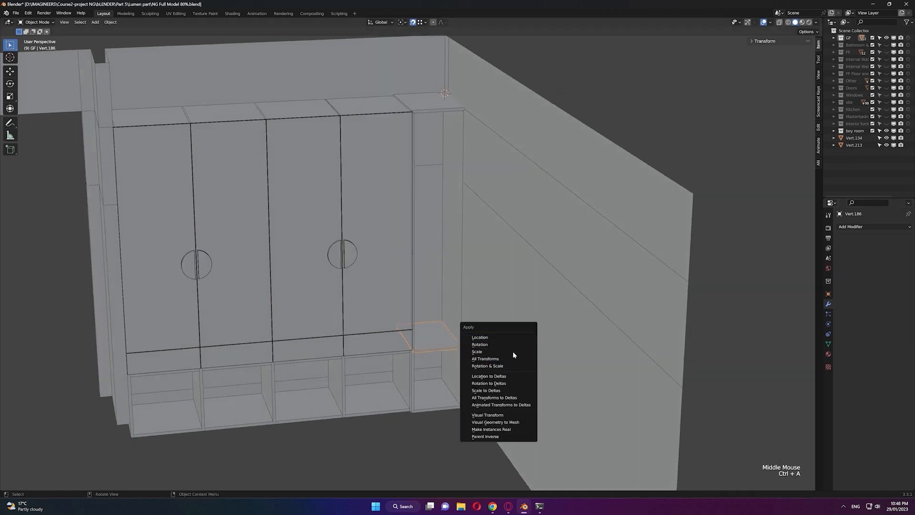
pyautogui.click(514, 353)
pyautogui.click(853, 227)
pyautogui.click(762, 248)
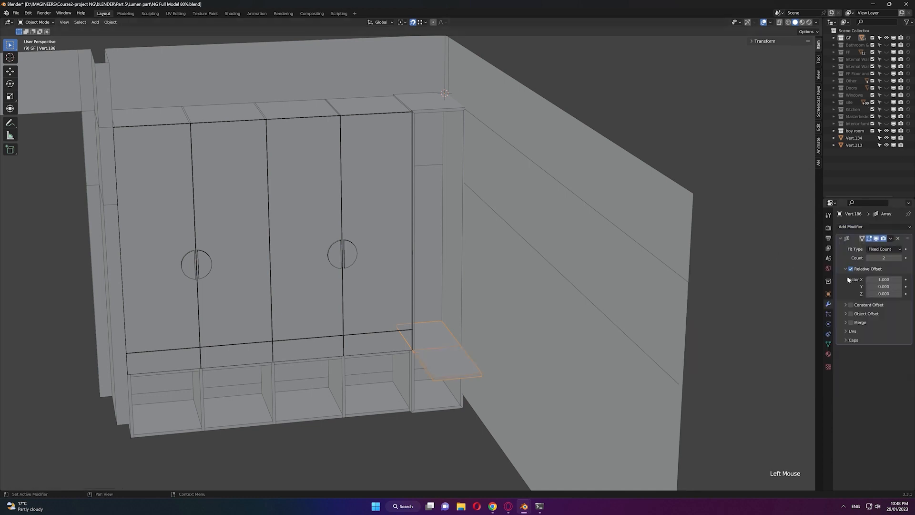
pyautogui.moveTo(884, 280); pyautogui.dragTo(853, 280)
pyautogui.click(898, 238)
# Step: Apply all transforms to the shelf and array it with a count of 4 and relative offset X 0, Z 20.9
pyautogui.hotkey('ctrl', 'a')
pyautogui.click(493, 274)
pyautogui.click(883, 227)
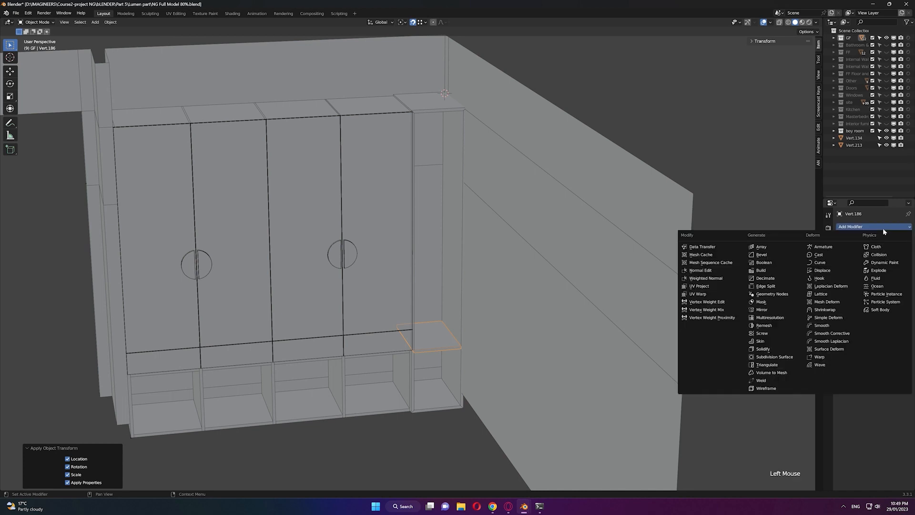
pyautogui.click(773, 248)
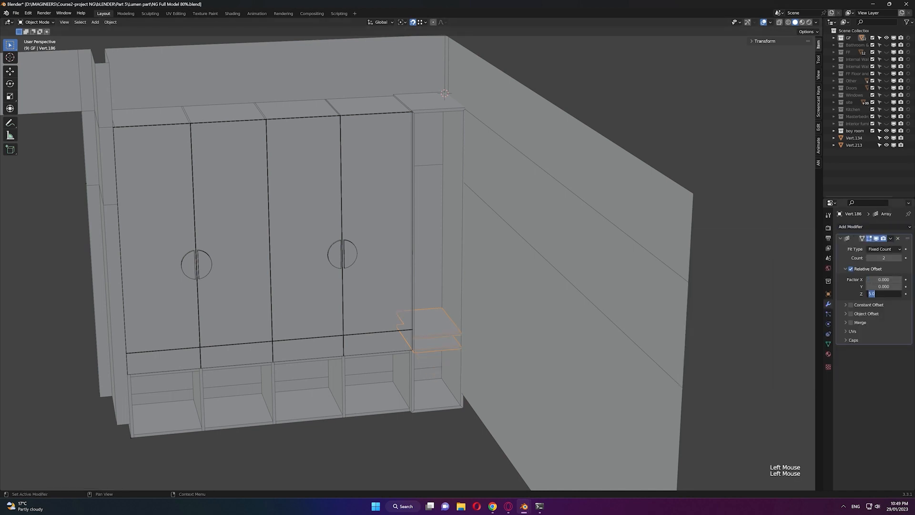
pyautogui.moveTo(505, 305); pyautogui.dragTo(560, 329, button='middle')
pyautogui.write('30')
pyautogui.press('Return')
pyautogui.write('20')
pyautogui.press('Return')
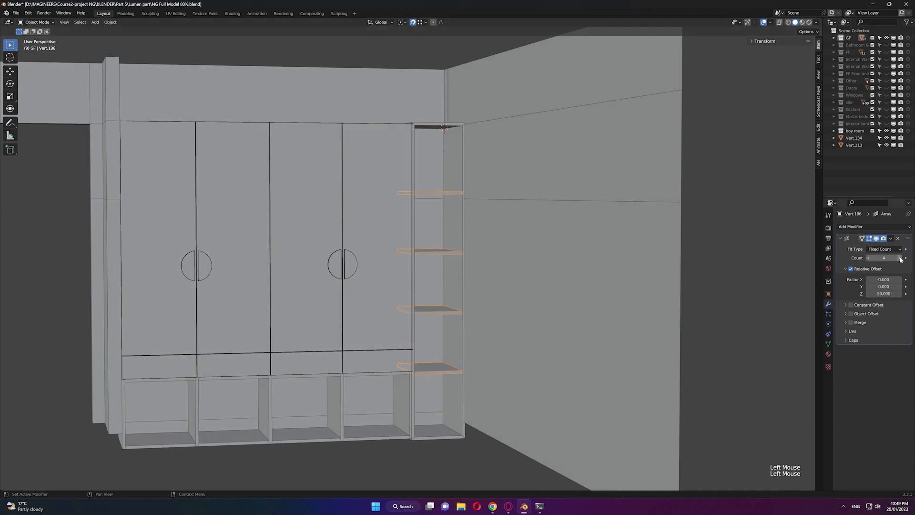
pyautogui.click(899, 293)
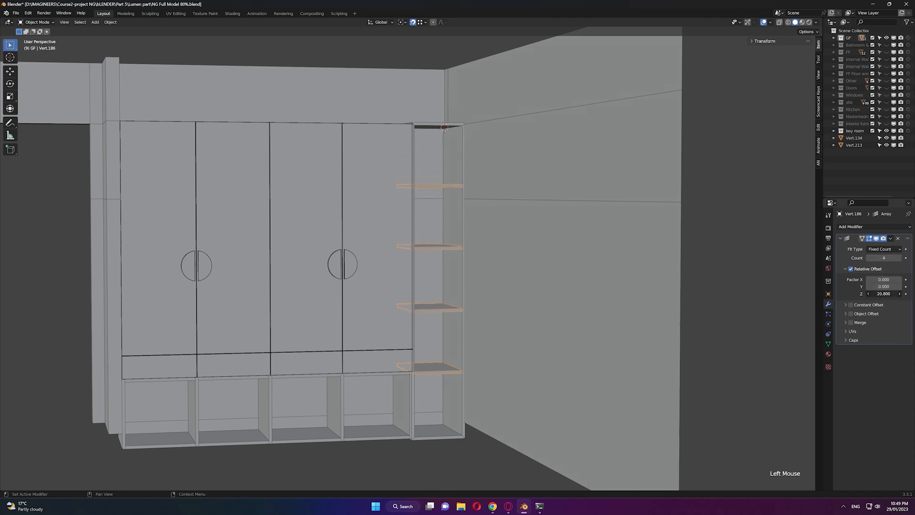
# Step: Select the arrayed shelves and apply their Array modifier
pyautogui.scroll(-5, 586, 291)
pyautogui.moveTo(586, 292); pyautogui.dragTo(558, 300, button='middle')
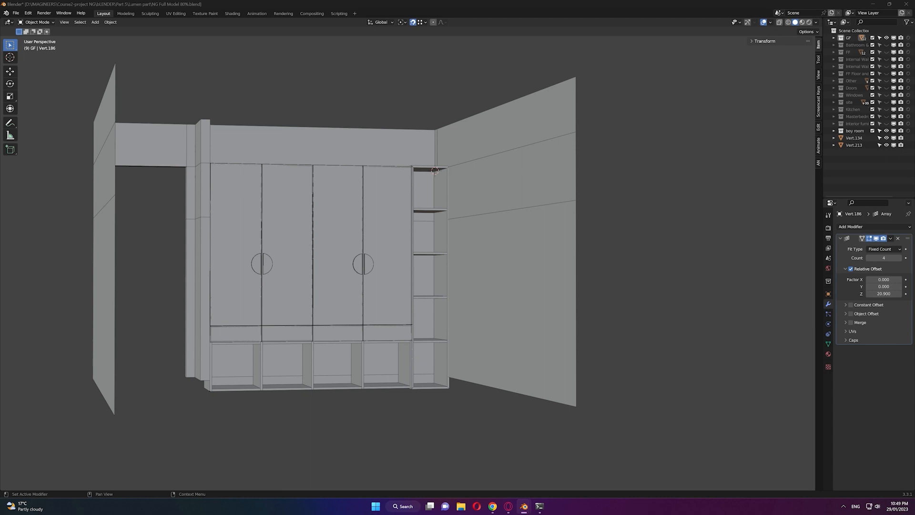
pyautogui.scroll(-3, 728, 238)
pyautogui.moveTo(580, 317); pyautogui.dragTo(524, 362, button='middle')
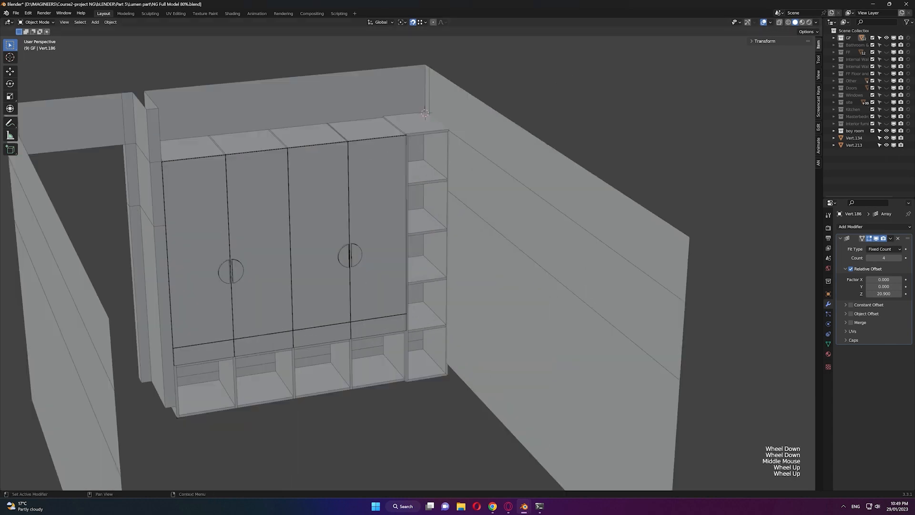
pyautogui.scroll(4, 524, 362)
pyautogui.keyDown('shift'); pyautogui.moveTo(466, 403); pyautogui.dragTo(416, 278, button='middle'); pyautogui.keyUp('shift')
pyautogui.click(416, 278)
pyautogui.click(890, 238)
pyautogui.click(860, 246)
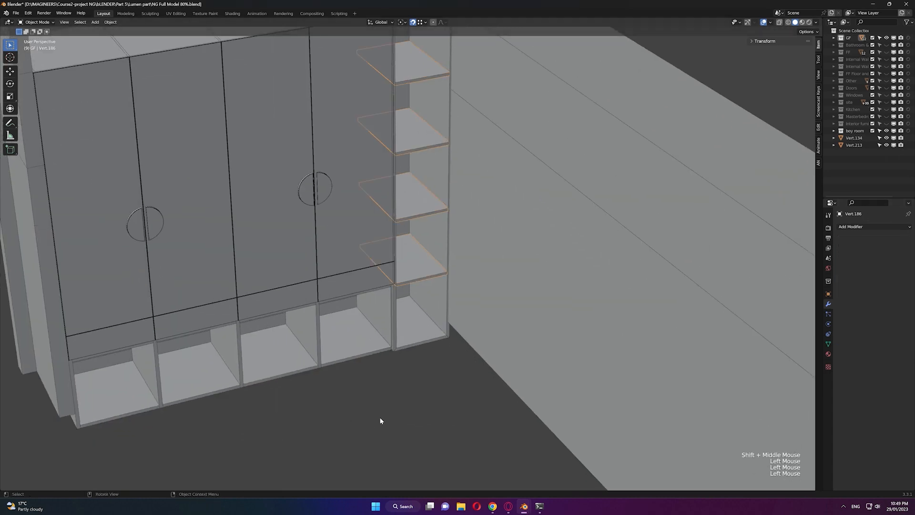
# Step: Separate the lowest of the four shelves into its own object
pyautogui.scroll(2, 422, 298)
pyautogui.click(425, 299)
pyautogui.press('Tab')
pyautogui.click(425, 294)
pyautogui.press('l')
pyautogui.press('p')
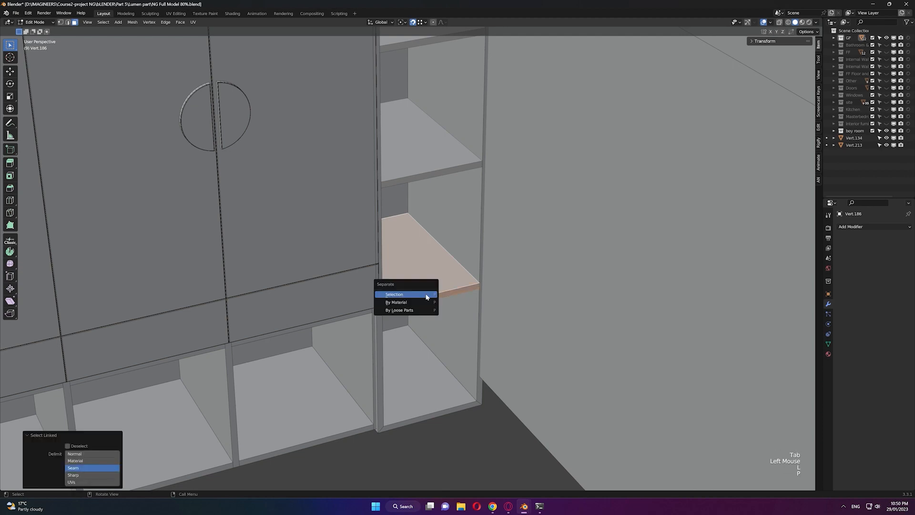
pyautogui.click(425, 295)
pyautogui.press('Tab')
# Step: Select the front face of the separated lowest shelf for editing
pyautogui.click(473, 415)
pyautogui.scroll(-2, 472, 413)
pyautogui.moveTo(465, 400); pyautogui.dragTo(421, 351, button='middle')
pyautogui.keyDown('shift'); pyautogui.scroll(-1, 421, 351); pyautogui.keyUp('shift')
pyautogui.scroll(2, 439, 397)
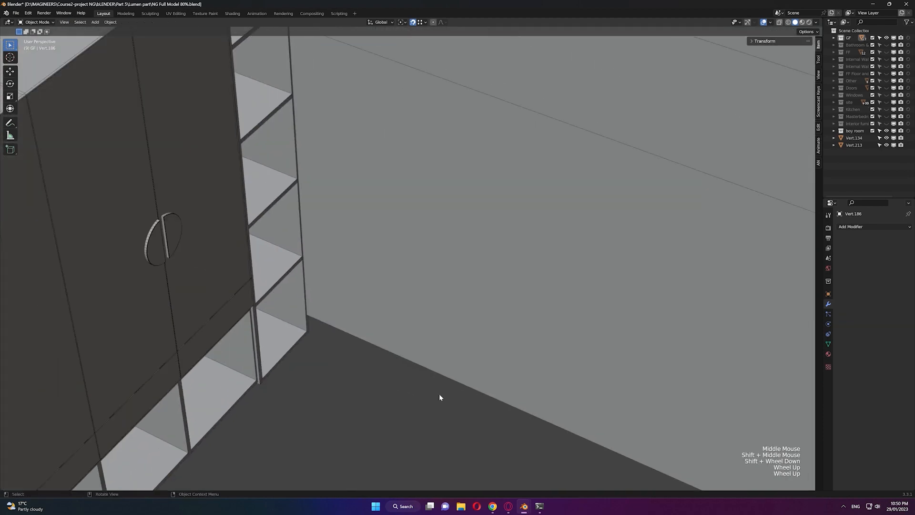
pyautogui.click(279, 279)
pyautogui.press('Tab')
pyautogui.press('3')
pyautogui.click(279, 280)
pyautogui.scroll(-1, 315, 335)
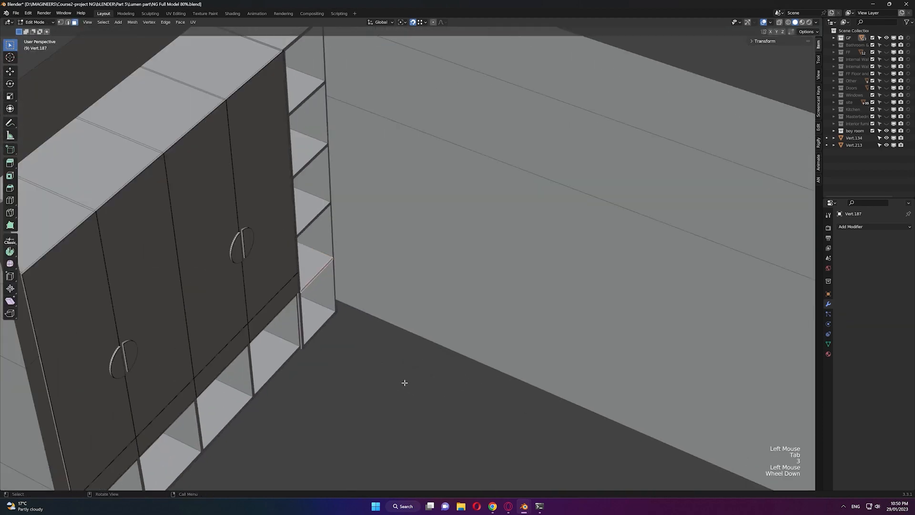
# Step: Try to extrude the lowest shelf's front face 1.5 m along X
pyautogui.press('e')
pyautogui.press('y')
pyautogui.press('x')
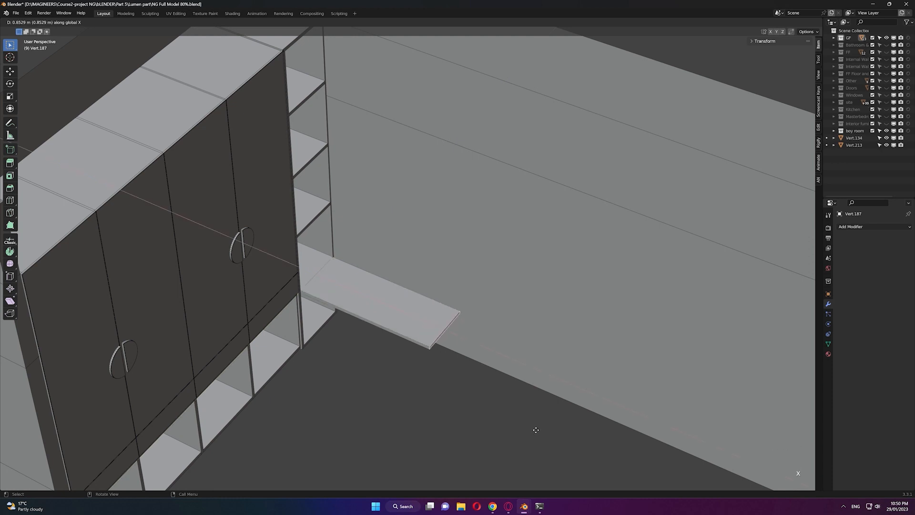
pyautogui.write('1.5')
pyautogui.press('KP_Enter')
pyautogui.scroll(-1, 535, 422)
pyautogui.moveTo(535, 423); pyautogui.dragTo(524, 400, button='middle')
pyautogui.moveTo(769, 344); pyautogui.dragTo(737, 333, button='middle')
pyautogui.hotkey('ctrl', 'z')
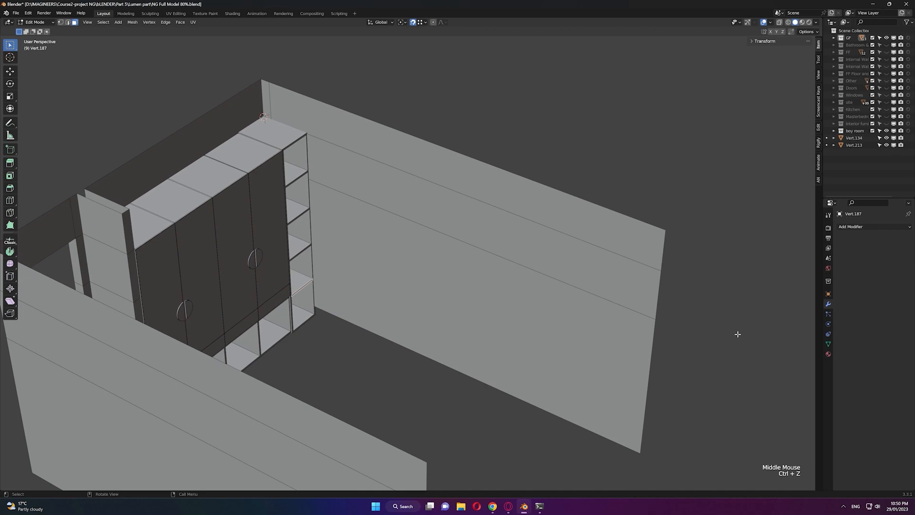
# Step: Extrude the lowest shelf's front face 1.7 m along X to form a desktop along the side wall
pyautogui.scroll(2, 439, 272)
pyautogui.moveTo(439, 272); pyautogui.dragTo(449, 272, button='middle')
pyautogui.write('ex')
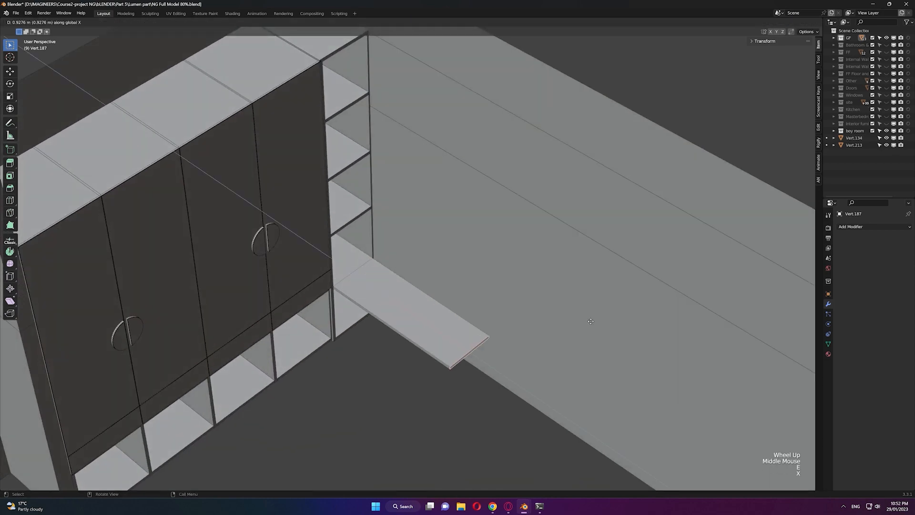
pyautogui.write('1.7')
pyautogui.press('KP_Enter')
# Step: Duplicate the desktop's end face in place and separate it as its own object
pyautogui.scroll(-2, 524, 237)
pyautogui.keyDown('shift'); pyautogui.moveTo(570, 306); pyautogui.dragTo(564, 271, button='middle'); pyautogui.keyUp('shift')
pyautogui.scroll(2, 564, 272)
pyautogui.hotkey('shift', 'd')
pyautogui.press('x')
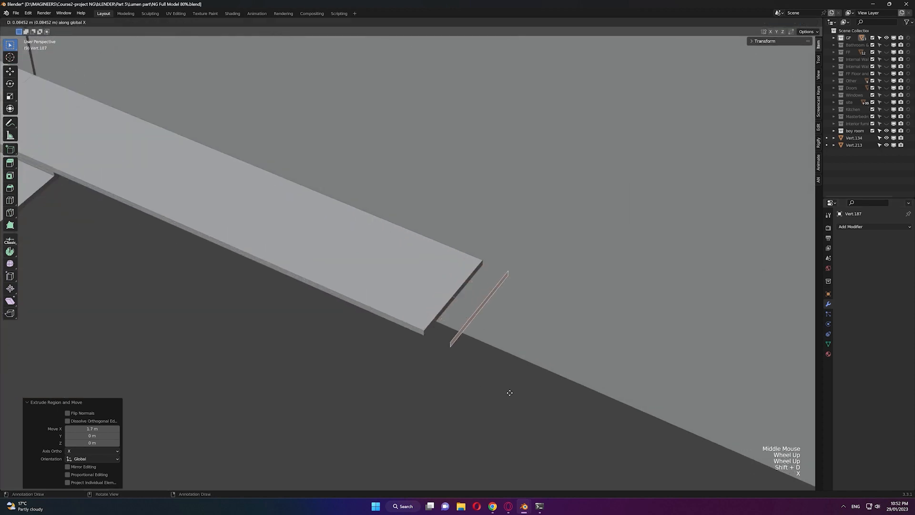
pyautogui.click(498, 383)
pyautogui.press('p')
pyautogui.click(497, 381)
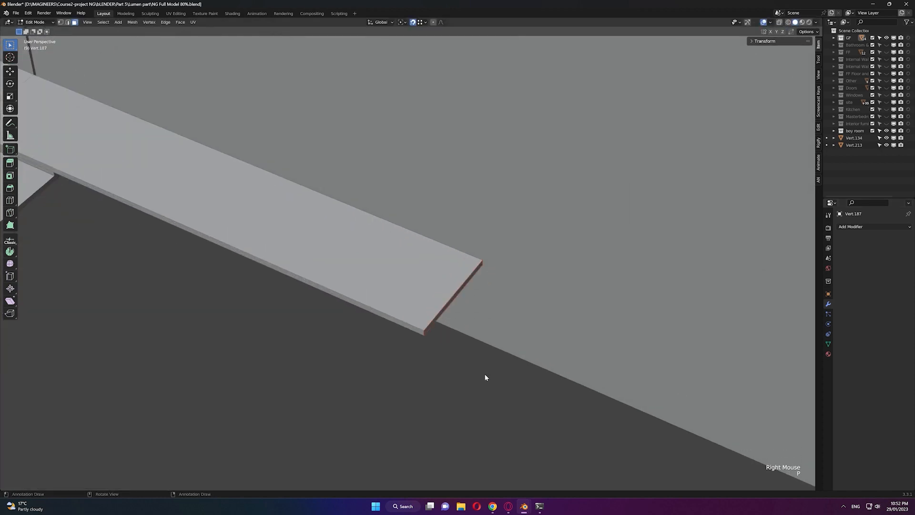
# Step: Extrude the separated end face 0.01 m along X
pyautogui.press('Tab')
pyautogui.click(440, 313)
pyautogui.click(440, 313)
pyautogui.press('Tab')
pyautogui.write('ex.01')
pyautogui.press('Return')
pyautogui.scroll(-4, 500, 372)
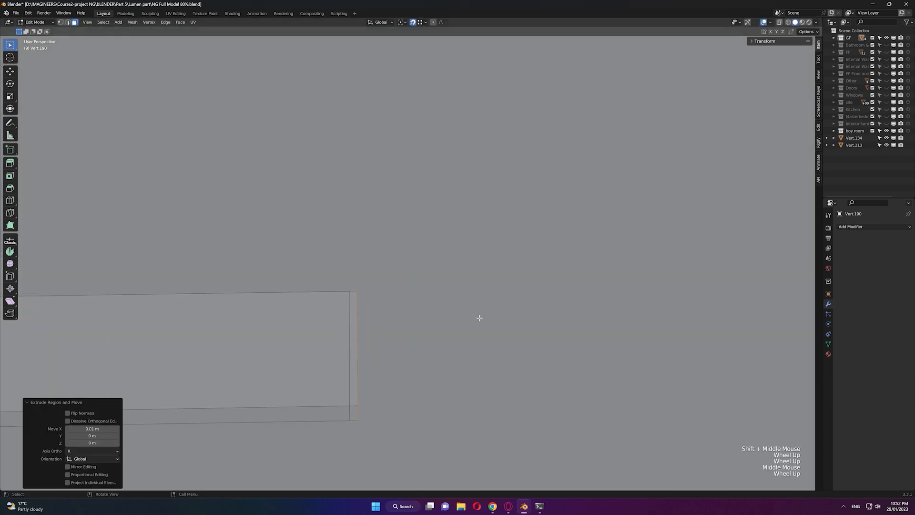
# Step: Undo the 0.01 m extrusion of the separated end face
pyautogui.moveTo(478, 317); pyautogui.dragTo(462, 348, button='middle')
pyautogui.scroll(2, 463, 348)
pyautogui.hotkey('ctrl', 'z')
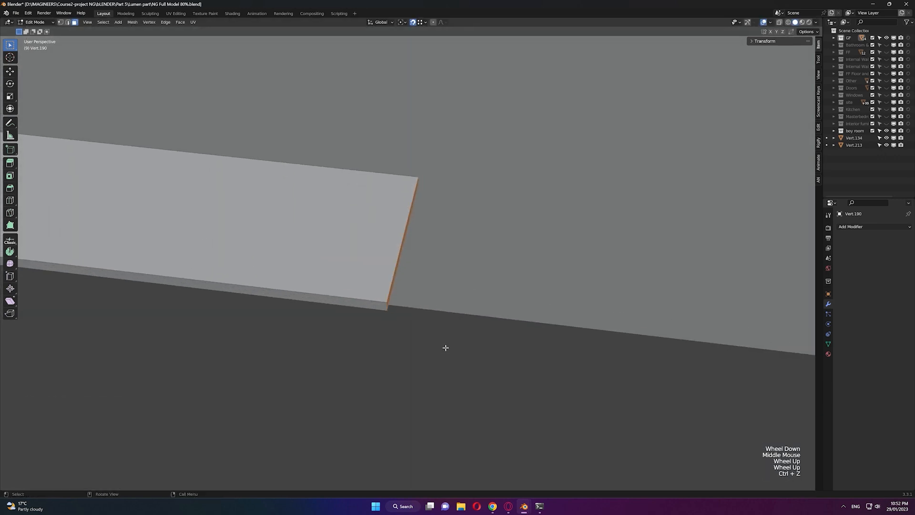
# Step: Try to extrude the separated end face 0.03 m along X
pyautogui.write('ex.3')
pyautogui.press('KP_Enter')
pyautogui.hotkey('ctrl', 'z')
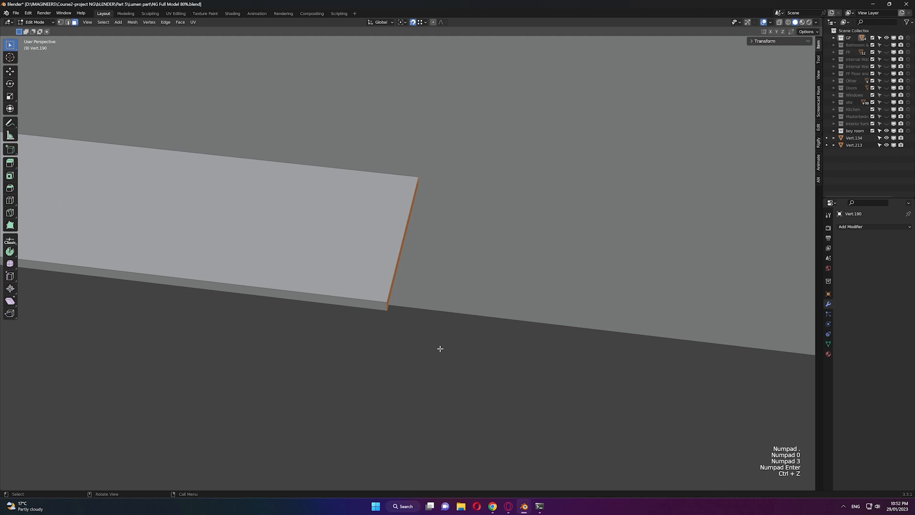
# Step: Extrude the separated end face 0.025 m along X as the thickness of a side panel
pyautogui.write('ex.025')
pyautogui.press('KP_Enter')
pyautogui.moveTo(430, 328); pyautogui.dragTo(468, 350, button='middle')
pyautogui.scroll(-2, 470, 351)
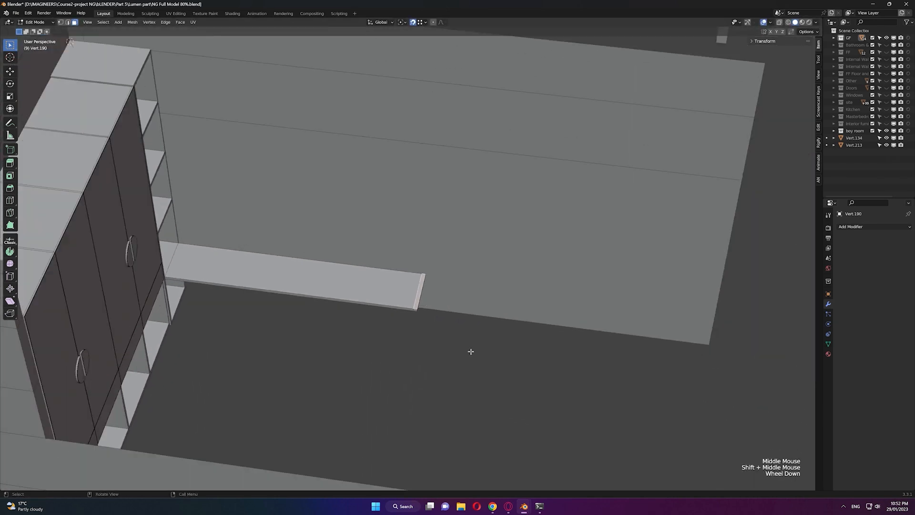
# Step: Stretch the end panel along Z, moving its upper face to the wardrobe's top level and its lower face to the floor
pyautogui.scroll(-1, 470, 352)
pyautogui.press('g')
pyautogui.press('z')
pyautogui.click(499, 355)
pyautogui.moveTo(499, 356); pyautogui.dragTo(253, 421, button='middle')
pyautogui.press('g')
pyautogui.press('z')
pyautogui.click(253, 420)
pyautogui.moveTo(253, 420); pyautogui.dragTo(512, 319, button='middle')
pyautogui.scroll(2, 513, 366)
pyautogui.scroll(-2, 544, 313)
pyautogui.moveTo(512, 319); pyautogui.dragTo(459, 285, button='middle')
pyautogui.scroll(-2, 517, 386)
pyautogui.scroll(2, 499, 316)
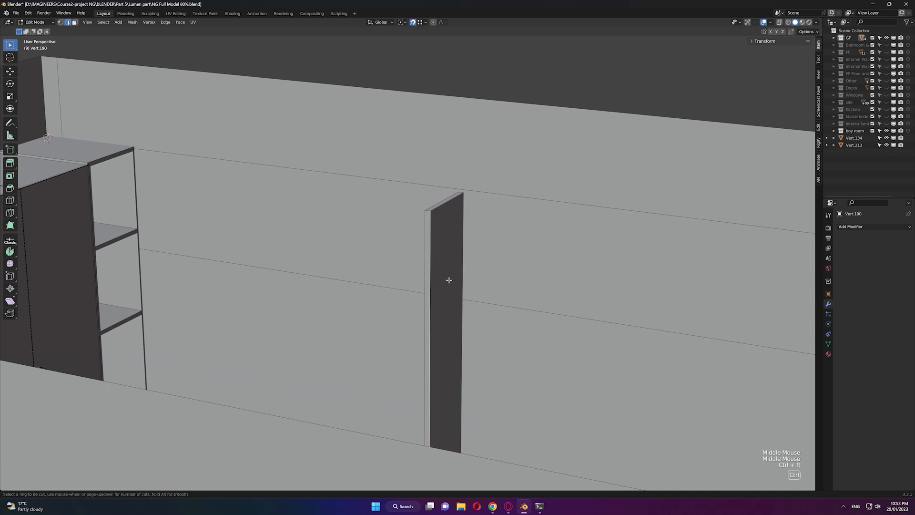
# Step: Add a loop cut at the panel's upper end and offset it slightly downward along Z
pyautogui.click(448, 271)
pyautogui.click(432, 212)
pyautogui.press('g')
pyautogui.press('z')
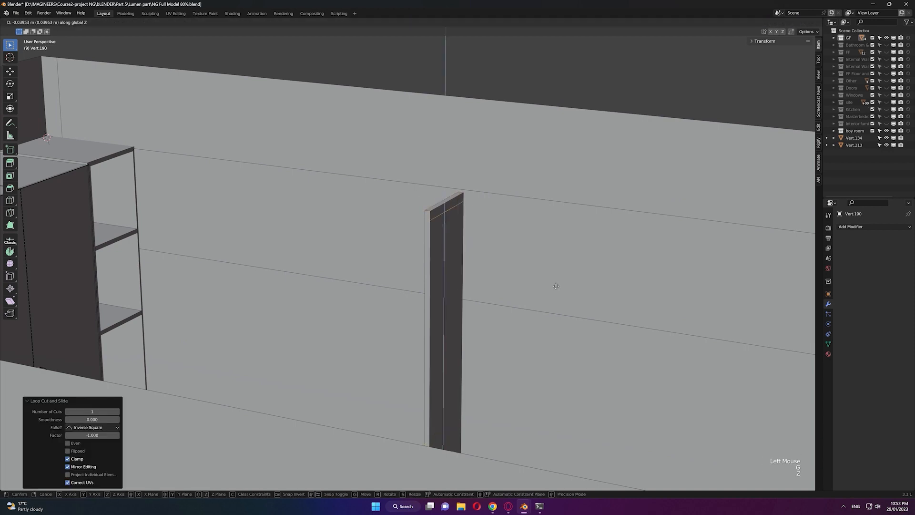
pyautogui.press('KP_5')
pyautogui.press('KP_Enter')
# Step: Extrude the narrow outer face at the panel's upper end 1 m along X to form a top board
pyautogui.press('3')
pyautogui.moveTo(439, 207); pyautogui.dragTo(534, 257, button='middle')
pyautogui.press('e')
pyautogui.press('x')
pyautogui.press('KP_1')
pyautogui.press('KP_Enter')
# Step: Add a loop cut at the top board's free end and offset it slightly inward along X
pyautogui.press('2')
pyautogui.hotkey('ctrl', 'r')
pyautogui.click(508, 256)
pyautogui.click(529, 306)
pyautogui.press('g')
pyautogui.press('y')
pyautogui.press('x')
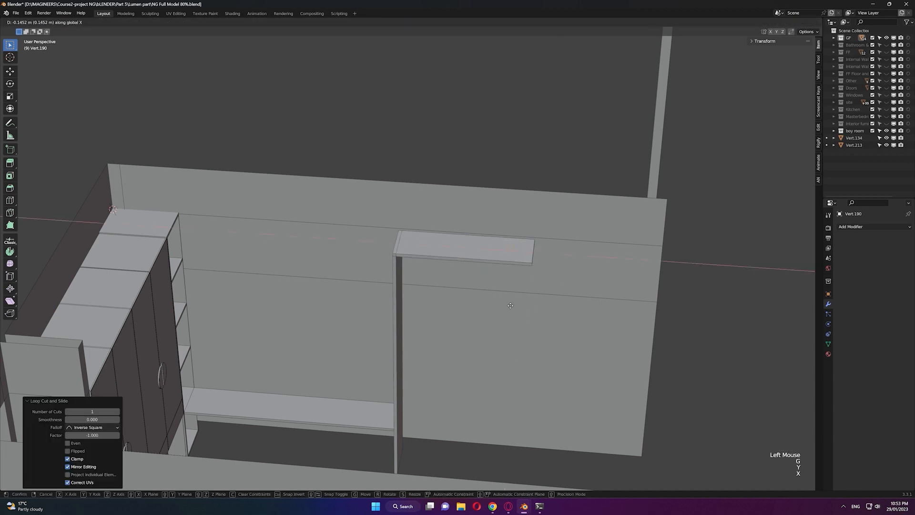
pyautogui.press('KP_Enter')
# Step: Extrude the narrow underside face at the top board's free end down along Z to the first panel's lower edge
pyautogui.moveTo(510, 304); pyautogui.dragTo(447, 151, button='middle')
pyautogui.press('3')
pyautogui.click(447, 151)
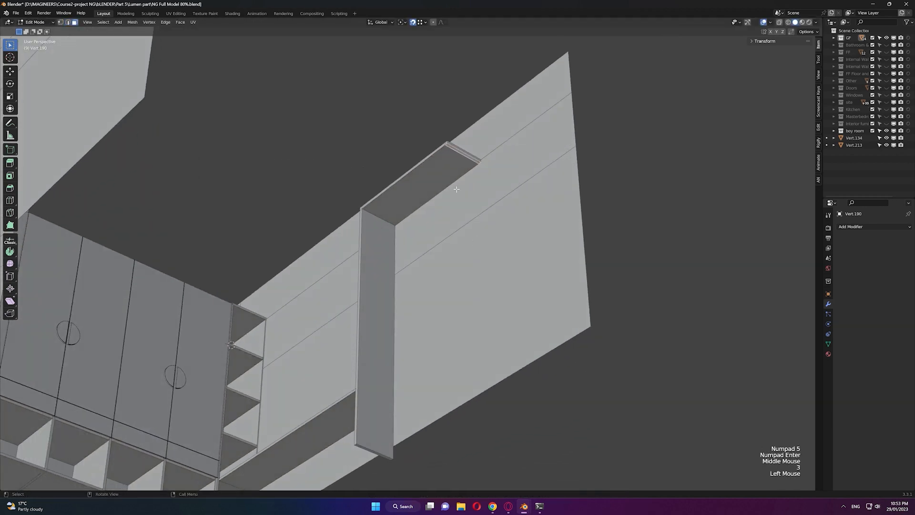
pyautogui.press('e')
pyautogui.press('z')
pyautogui.press('z')
pyautogui.click(355, 447)
# Step: Add a loop cut at the second panel's lower end and move it 0.025 m up along Z
pyautogui.moveTo(452, 308); pyautogui.dragTo(465, 381, button='middle')
pyautogui.keyDown('shift'); pyautogui.moveTo(465, 333); pyautogui.dragTo(465, 241, button='middle'); pyautogui.keyUp('shift')
pyautogui.scroll(3, 460, 334)
pyautogui.moveTo(458, 355); pyautogui.dragTo(496, 337, button='middle')
pyautogui.press('2')
pyautogui.hotkey('ctrl', 'r')
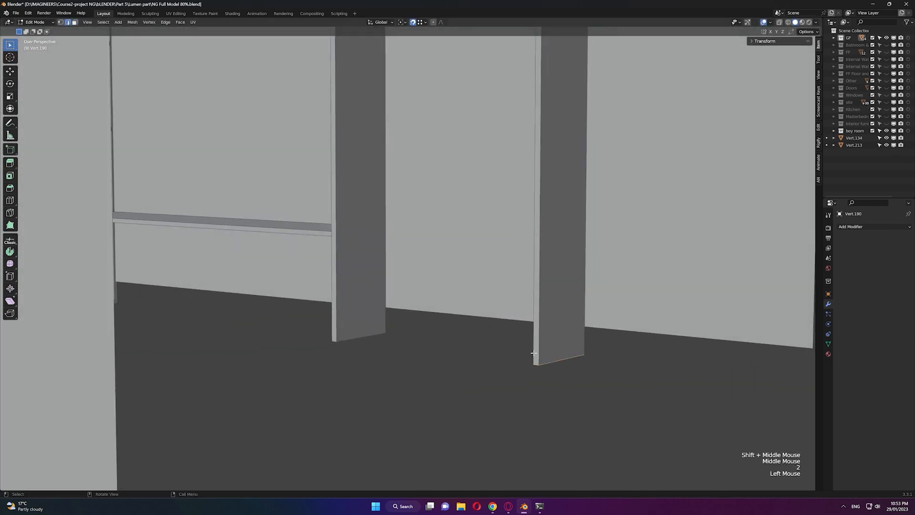
pyautogui.click(534, 350)
pyautogui.click(534, 363)
pyautogui.write('gz.0')
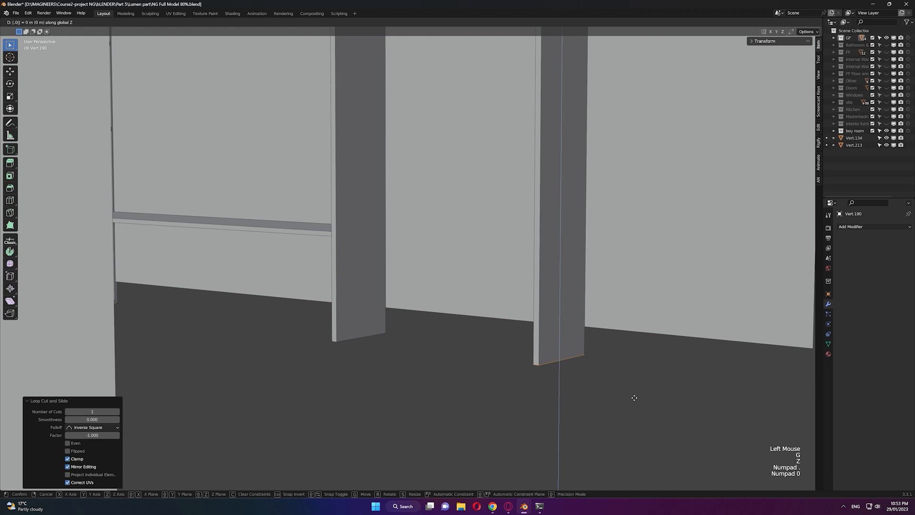
pyautogui.write('25')
pyautogui.press('Return')
# Step: Add a loop cut at the first panel's lower end and move it 0.025 m up along Z
pyautogui.click(338, 332)
pyautogui.hotkey('ctrl', 'r')
pyautogui.click(338, 333)
pyautogui.click(358, 370)
pyautogui.write('gz.025')
pyautogui.press('KP_Enter')
# Step: Try to join the narrow lower faces of the two side panels
pyautogui.press('3')
pyautogui.moveTo(358, 332); pyautogui.dragTo(409, 400, button='middle')
pyautogui.keyDown('shift'); pyautogui.click(426, 388); pyautogui.keyUp('shift')
pyautogui.hotkey('ctrl', 'z')
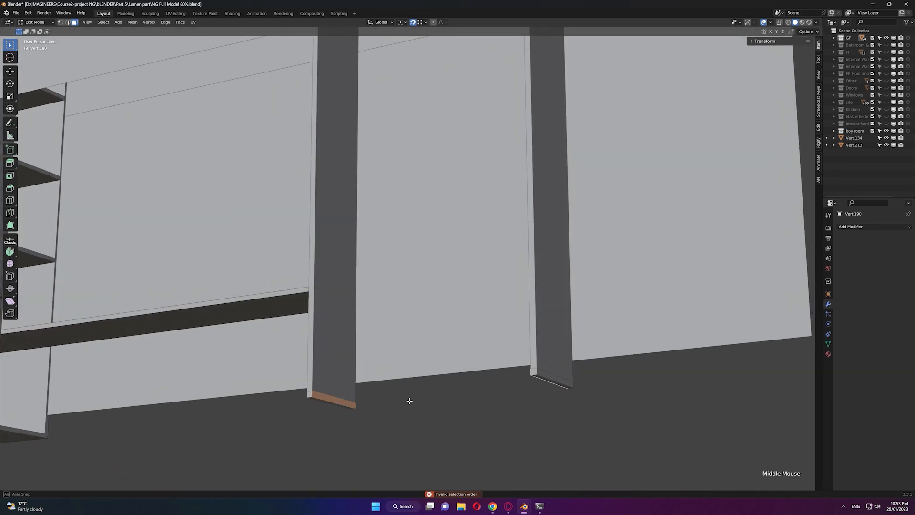
pyautogui.press('f')
pyautogui.hotkey('ctrl', 'z')
# Step: Check the normals of the new panels using the Face Orientation overlay
pyautogui.press('Tab')
pyautogui.click(448, 396)
pyautogui.click(816, 23)
pyautogui.click(770, 23)
pyautogui.click(730, 149)
pyautogui.moveTo(562, 229)
pyautogui.mouseDown(button='middle')
pyautogui.moveTo(594, 230)
pyautogui.moveTo(568, 216)
pyautogui.mouseUp(button='middle')
pyautogui.click(771, 23)
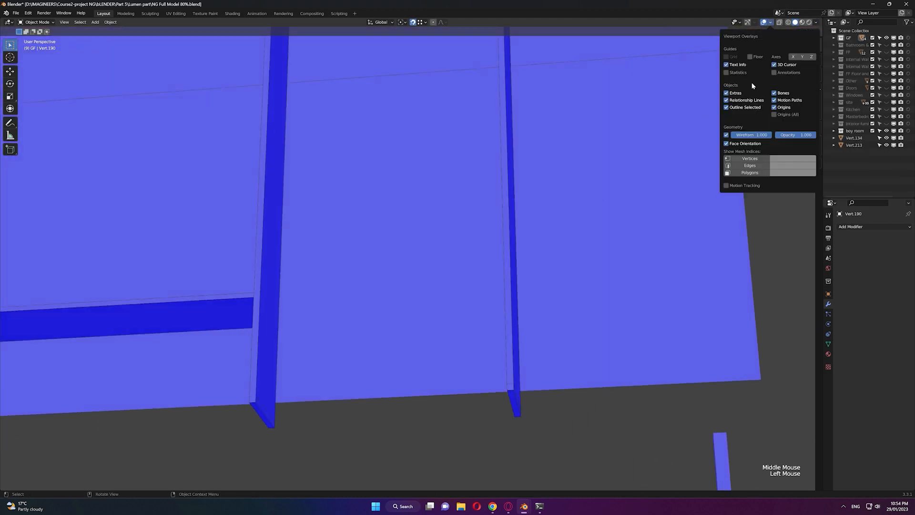
pyautogui.click(728, 145)
# Step: Extrude the first panel's narrow lower inner face along X to the second panel to form a base board
pyautogui.moveTo(506, 371); pyautogui.dragTo(472, 367, button='middle')
pyautogui.click(348, 424)
pyautogui.press('Tab')
pyautogui.moveTo(348, 424); pyautogui.dragTo(382, 426, button='middle')
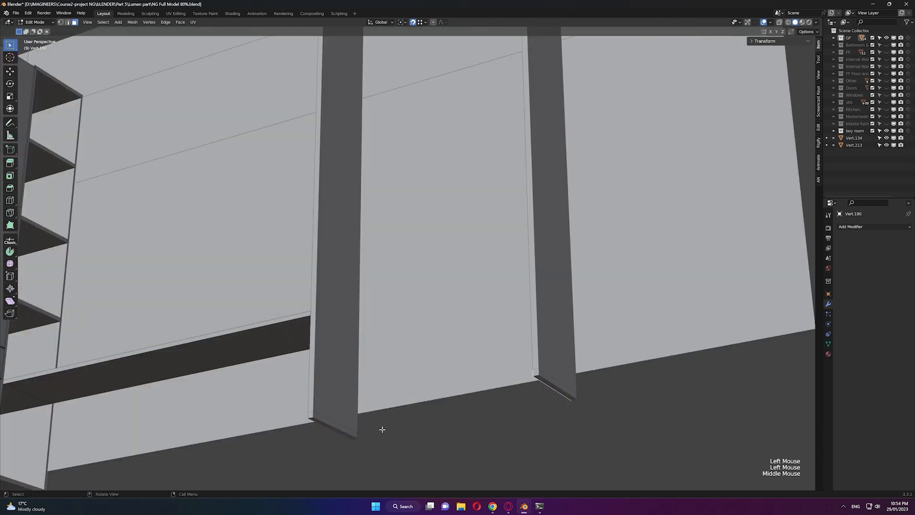
pyautogui.press('e')
pyautogui.press('x')
pyautogui.click(317, 412)
pyautogui.click(515, 389)
pyautogui.scroll(-2, 521, 388)
pyautogui.press('Tab')
pyautogui.click(590, 358)
# Step: Duplicate the base board's upper face in place and separate it as its own object
pyautogui.moveTo(613, 340); pyautogui.dragTo(479, 356, button='middle')
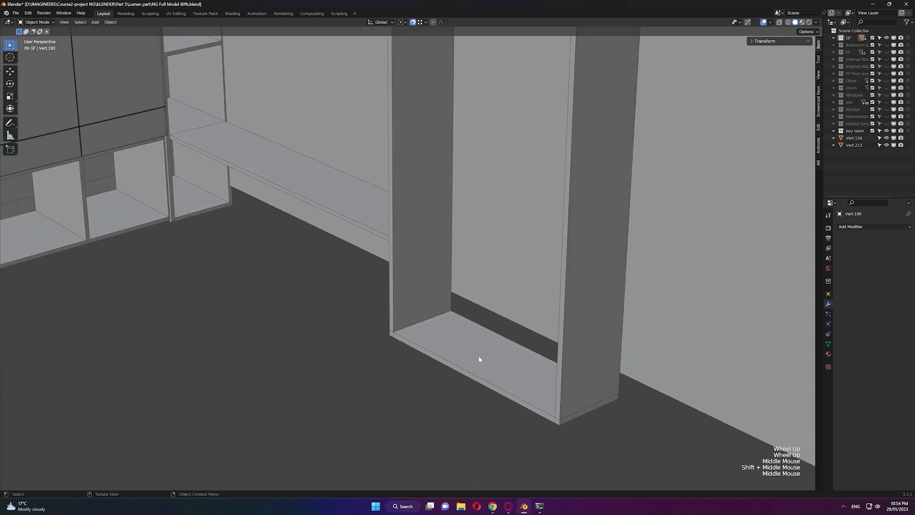
pyautogui.click(478, 356)
pyautogui.press('Tab')
pyautogui.press('3')
pyautogui.click(483, 353)
pyautogui.hotkey('shift', 'd')
pyautogui.rightClick(479, 328)
pyautogui.press('p')
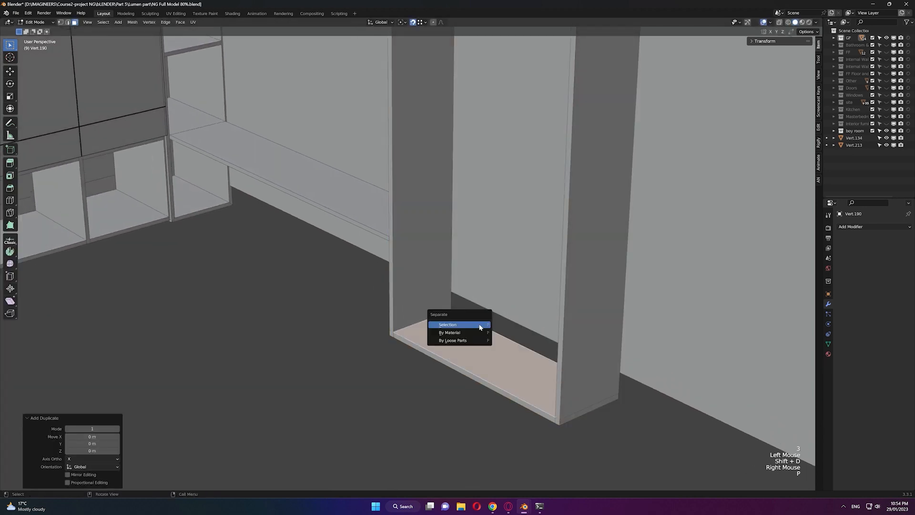
pyautogui.click(480, 327)
# Step: Move the separated base face 0.45 m up along Z
pyautogui.press('Tab')
pyautogui.click(427, 385)
pyautogui.click(466, 353)
pyautogui.press('Tab')
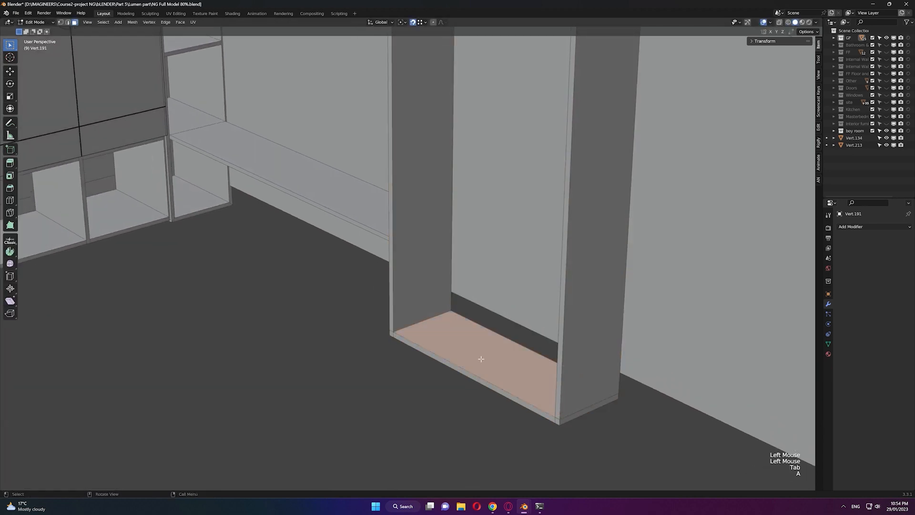
pyautogui.press('g')
pyautogui.press('z')
pyautogui.press('KP_Decimal')
pyautogui.press('KP_4')
pyautogui.press('KP_5')
pyautogui.press('KP_Enter')
# Step: Extrude the raised face 0.03 m along Z to form a shelf
pyautogui.moveTo(484, 290); pyautogui.dragTo(523, 298, button='middle')
pyautogui.press('z')
pyautogui.press('z')
pyautogui.press('KP_Decimal')
pyautogui.press('KP_0')
pyautogui.press('KP_3')
pyautogui.press('KP_Enter')
pyautogui.click(453, 233)
# Step: Hide the side wall behind the desk and the new unit
pyautogui.moveTo(452, 233); pyautogui.dragTo(425, 356, button='middle')
pyautogui.press('Tab')
pyautogui.scroll(-2, 436, 359)
pyautogui.click(248, 352)
pyautogui.press('h')
pyautogui.moveTo(282, 360); pyautogui.dragTo(357, 350, button='middle')
# Step: Add a centred loop cut across the raised shelf between the two side panels
pyautogui.keyDown('shift'); pyautogui.moveTo(357, 350); pyautogui.dragTo(393, 399, button='middle'); pyautogui.keyUp('shift')
pyautogui.scroll(2, 393, 399)
pyautogui.click(455, 366)
pyautogui.press('Tab')
pyautogui.press('2')
pyautogui.hotkey('ctrl', 'r')
pyautogui.click(443, 372)
pyautogui.rightClick(444, 372)
# Step: Try to bevel the shelf's centre edge loop by 0.02 m
pyautogui.hotkey('ctrl', 'b')
pyautogui.press('KP_Decimal')
pyautogui.press('KP_0')
pyautogui.press('KP_2')
pyautogui.press('KP_Enter')
pyautogui.hotkey('ctrl', 'z')
# Step: Bevel the shelf's centre edge loop with a width of 0.01 m
pyautogui.hotkey('ctrl', 'b')
pyautogui.press('KP_Decimal')
pyautogui.press('KP_0')
pyautogui.press('KP_1')
pyautogui.press('KP_Enter')
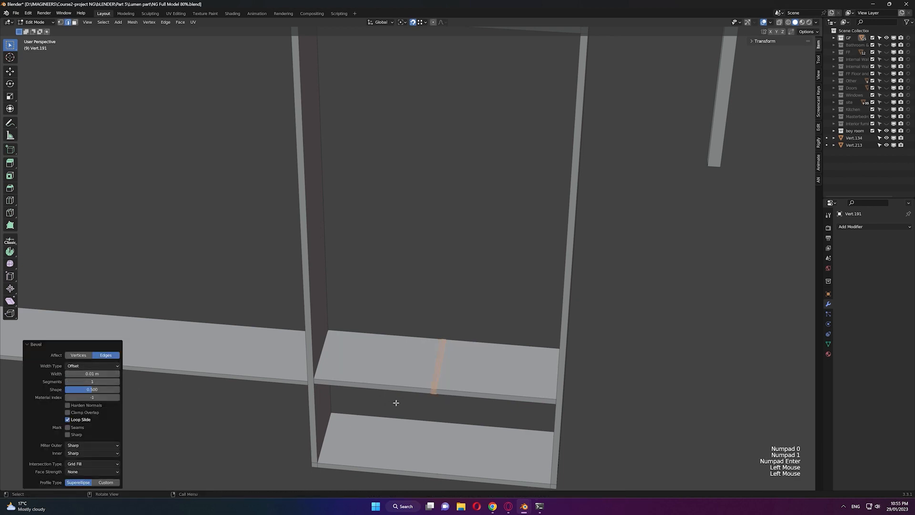
# Step: Extrude the narrow centre face under the raised shelf straight down to the bottom panel as a divider
pyautogui.keyDown('shift'); pyautogui.moveTo(393, 401); pyautogui.dragTo(433, 311, button='middle'); pyautogui.keyUp('shift')
pyautogui.scroll(2, 460, 276)
pyautogui.click(506, 265)
pyautogui.press('3')
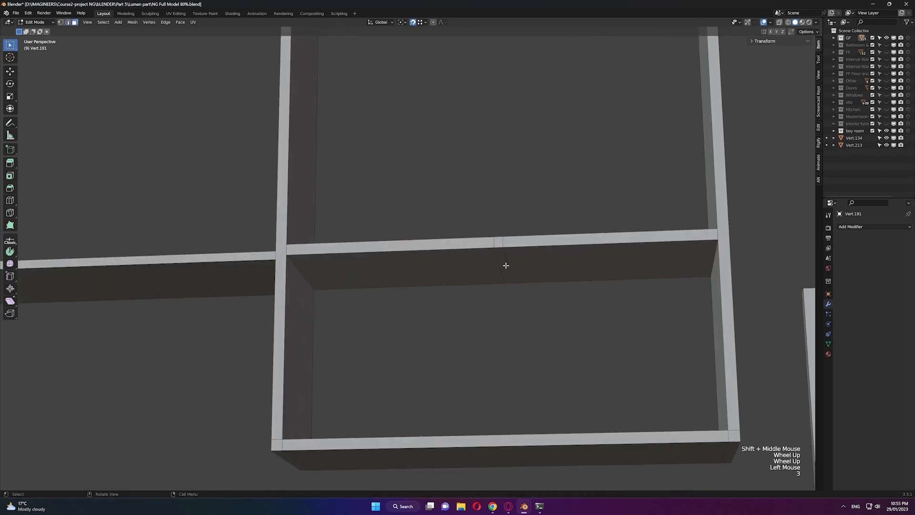
pyautogui.press('z')
pyautogui.press('Escape')
pyautogui.press('e')
pyautogui.press('z')
pyautogui.press('z')
pyautogui.click(282, 435)
pyautogui.press('Tab')
pyautogui.click(441, 345)
# Step: Duplicate the top faces of the raised shelf in place and separate them into their own object
pyautogui.scroll(-2, 457, 324)
pyautogui.moveTo(466, 310); pyautogui.dragTo(473, 345, button='middle')
pyautogui.scroll(-2, 500, 295)
pyautogui.keyDown('shift'); pyautogui.moveTo(510, 276); pyautogui.dragTo(517, 346, button='middle'); pyautogui.keyUp('shift')
pyautogui.moveTo(517, 345); pyautogui.dragTo(487, 348, button='middle')
pyautogui.click(487, 349)
pyautogui.press('Tab')
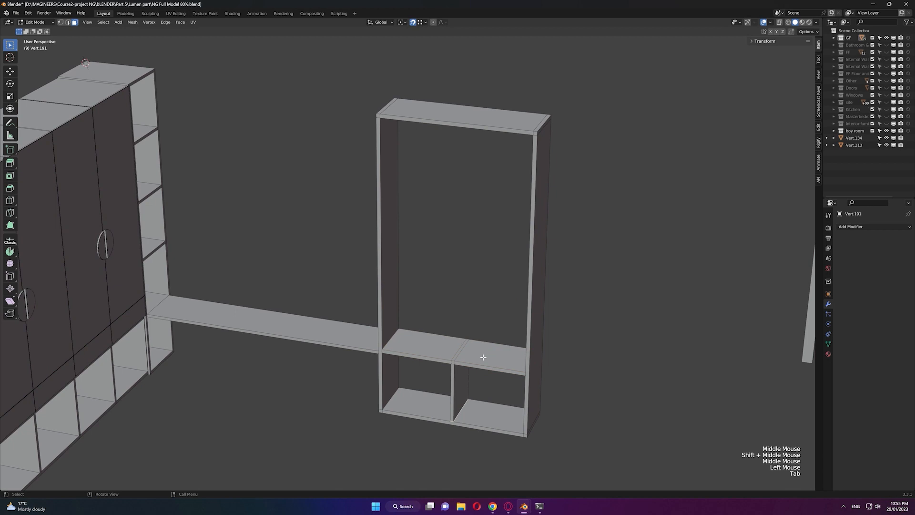
pyautogui.press('3')
pyautogui.click(459, 352)
pyautogui.keyDown('shift'); pyautogui.click(457, 352); pyautogui.keyUp('shift')
pyautogui.hotkey('shift', 'd')
pyautogui.rightClick(481, 323)
pyautogui.press('p')
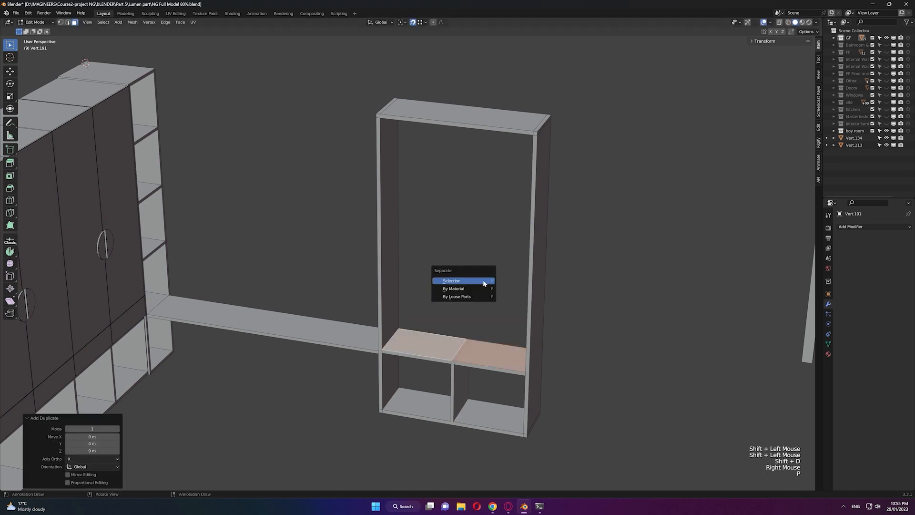
pyautogui.click(465, 277)
pyautogui.press('Tab')
pyautogui.click(482, 347)
# Step: Try to repeat the separated shelf surface upward with an Array modifier, setting relative offset X to 0 and Z to 25
pyautogui.hotkey('ctrl', 'a')
pyautogui.click(595, 306)
pyautogui.click(845, 227)
pyautogui.click(761, 247)
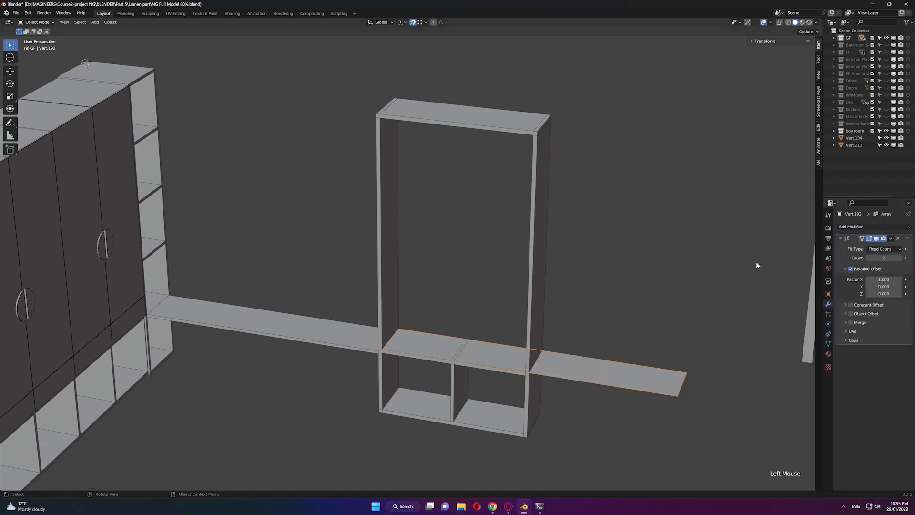
pyautogui.moveTo(879, 282); pyautogui.dragTo(880, 283)
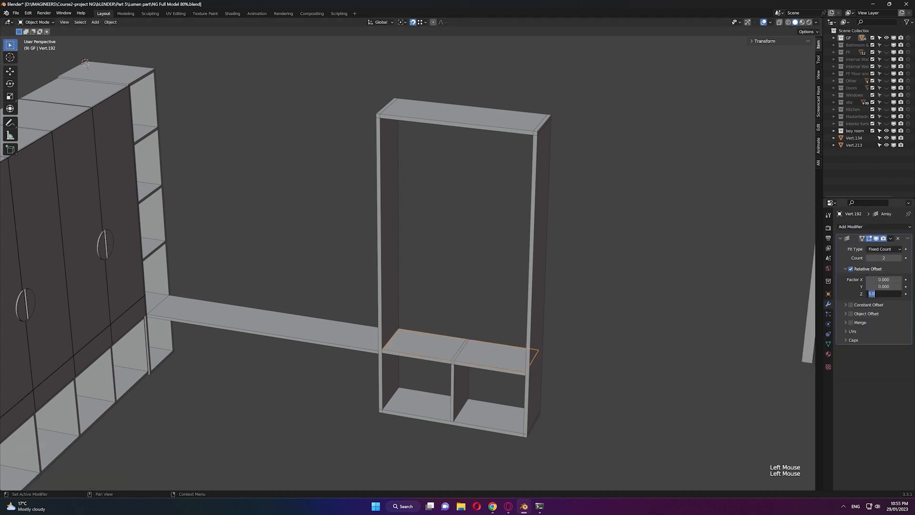
pyautogui.click(885, 294)
pyautogui.write('25')
pyautogui.press('Return')
pyautogui.scroll(-6, 521, 306)
pyautogui.scroll(10, 485, 322)
pyautogui.keyDown('shift'); pyautogui.moveTo(509, 349); pyautogui.dragTo(490, 279, button='middle'); pyautogui.keyUp('shift')
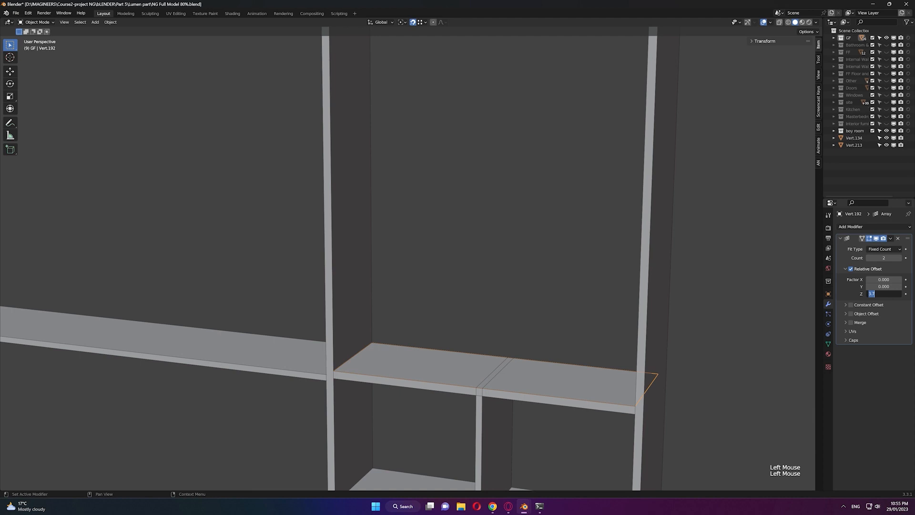
pyautogui.moveTo(882, 287)
pyautogui.mouseDown()
pyautogui.moveTo(902, 287)
pyautogui.moveTo(869, 288)
pyautogui.mouseUp()
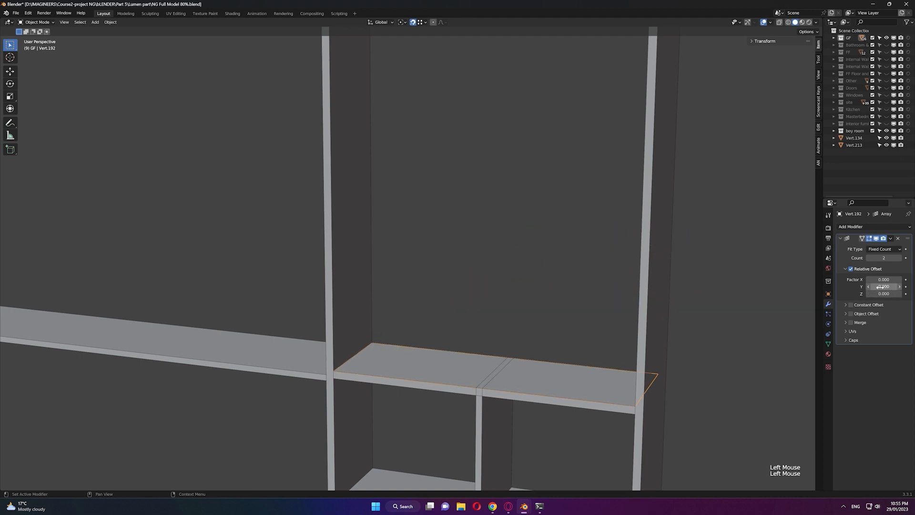
pyautogui.click(898, 238)
# Step: Move the separated shelf surface up along Z and stack two duplicates above it with 0.418 m vertical spacing
pyautogui.scroll(-3, 591, 280)
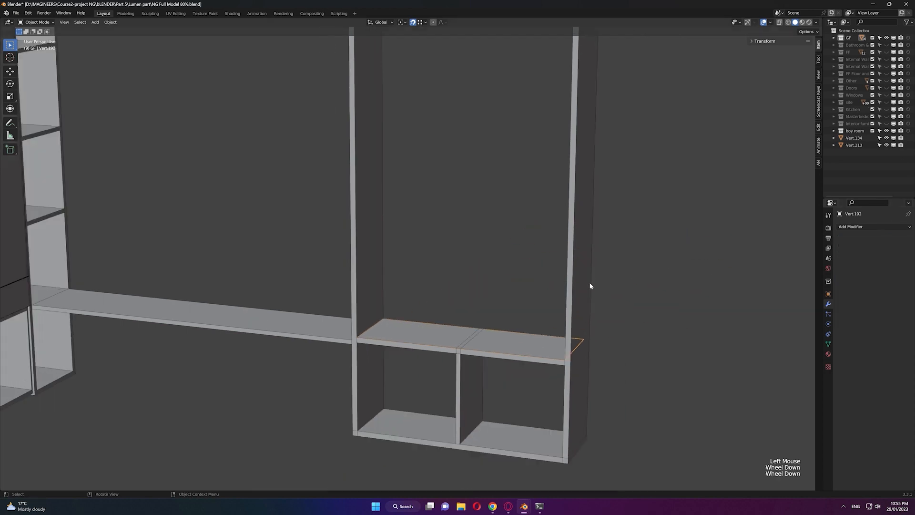
pyautogui.keyDown('shift'); pyautogui.moveTo(591, 280); pyautogui.dragTo(593, 306, button='middle'); pyautogui.keyUp('shift')
pyautogui.scroll(2, 496, 373)
pyautogui.hotkey('shift', 'd')
pyautogui.press('z')
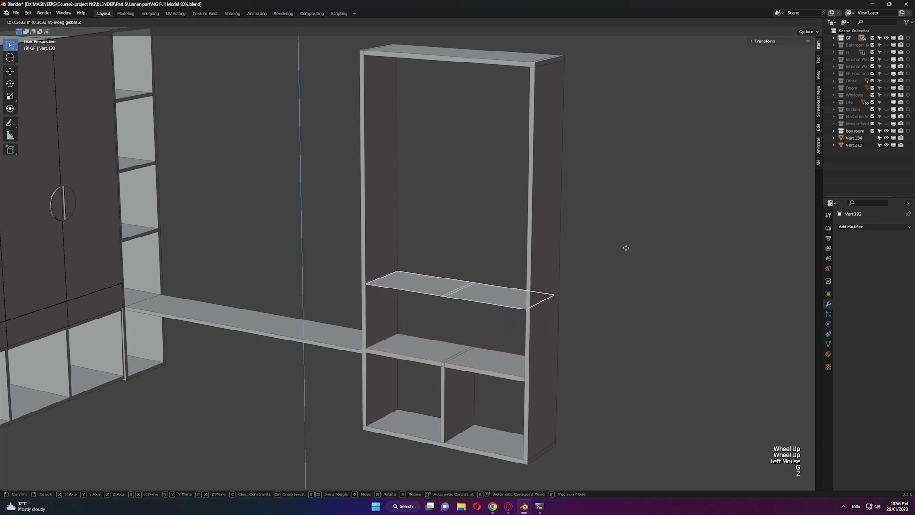
pyautogui.click(347, 259)
pyautogui.hotkey('shift', 'd')
pyautogui.press('z')
pyautogui.click(155, 164)
pyautogui.moveTo(154, 164); pyautogui.dragTo(372, 271, button='middle')
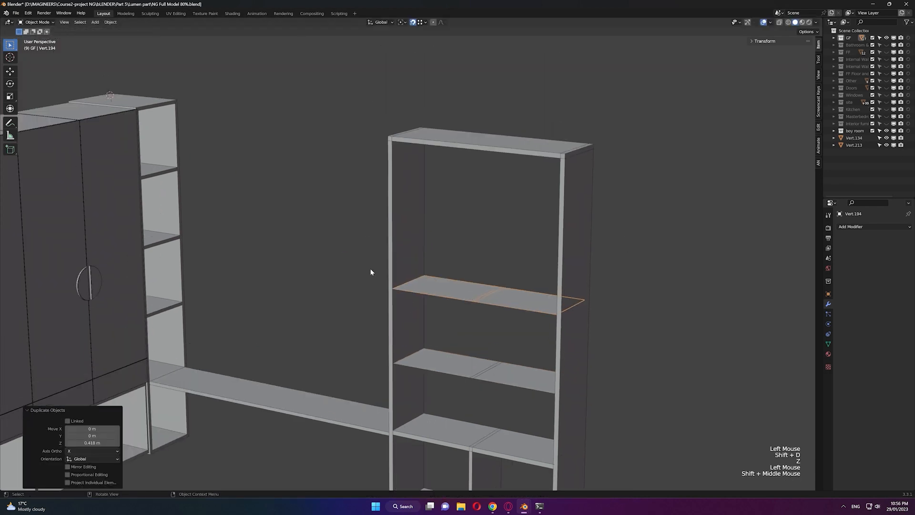
# Step: Select the three stacked shelf surfaces and extrude them 0.02 m along Z to give them thickness
pyautogui.keyDown('shift'); pyautogui.click(491, 277); pyautogui.keyUp('shift')
pyautogui.keyDown('shift'); pyautogui.click(548, 370); pyautogui.keyUp('shift')
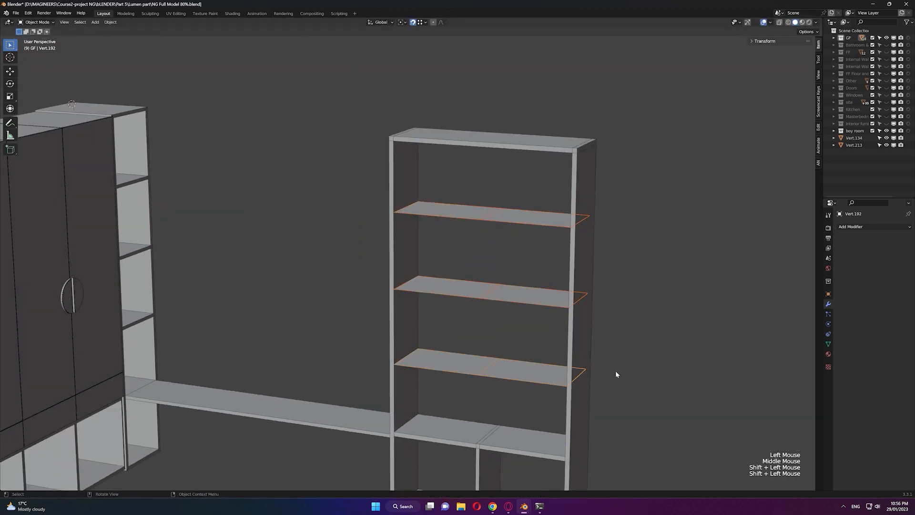
pyautogui.press('Tab')
pyautogui.press('a')
pyautogui.press('e')
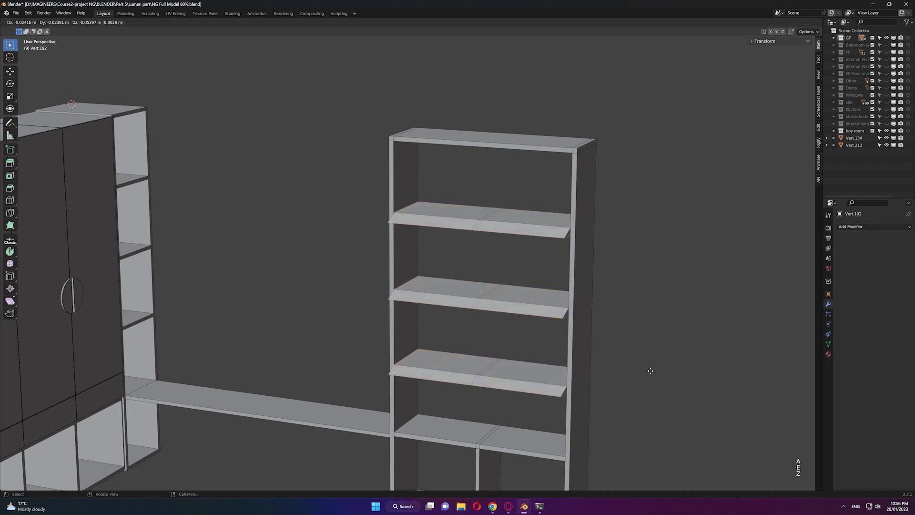
pyautogui.rightClick(486, 352)
pyautogui.press('g')
pyautogui.press('z')
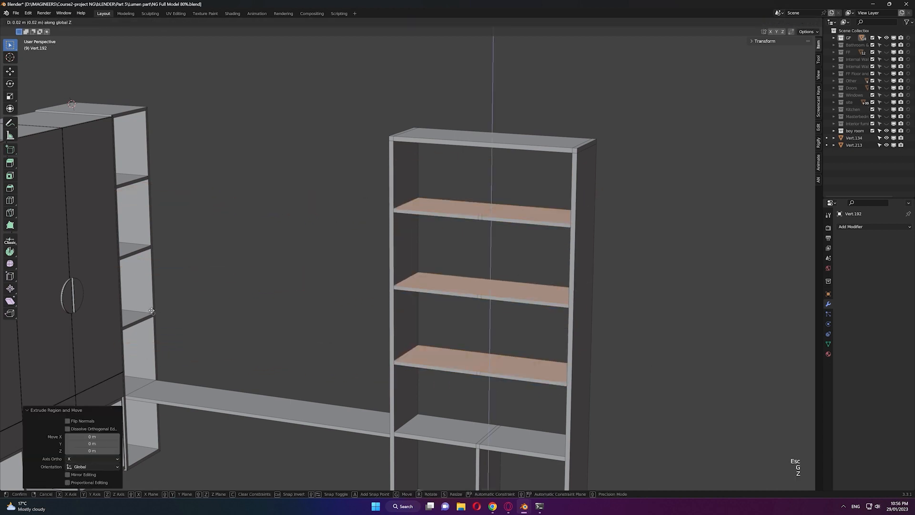
pyautogui.click(689, 300)
pyautogui.press('Tab')
pyautogui.click(689, 300)
# Step: Leave the isolated view, duplicate the desk top along X past the shelving unit, and open the copy for editing in wireframe
pyautogui.moveTo(689, 301); pyautogui.dragTo(418, 342, button='middle')
pyautogui.scroll(-2, 561, 321)
pyautogui.scroll(-1, 419, 342)
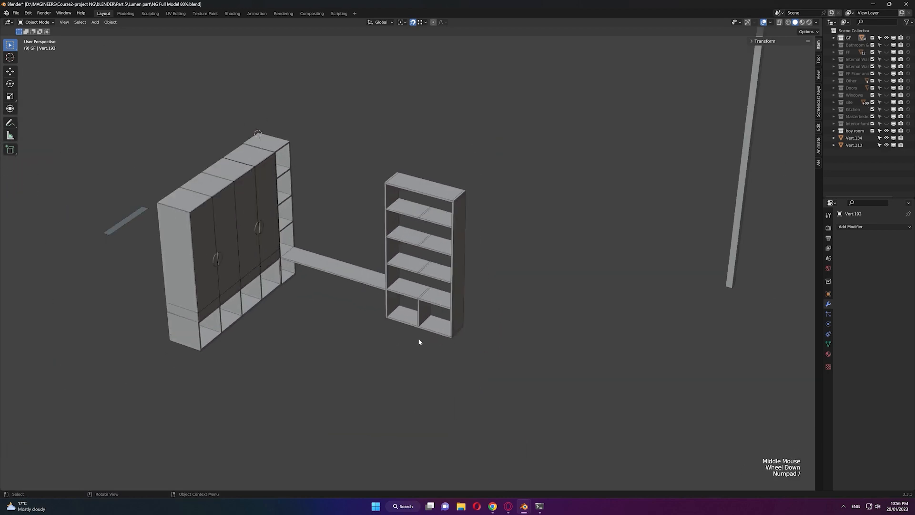
pyautogui.press('KP_Divide')
pyautogui.scroll(2, 562, 200)
pyautogui.moveTo(517, 272); pyautogui.dragTo(288, 285, button='middle')
pyautogui.click(287, 285)
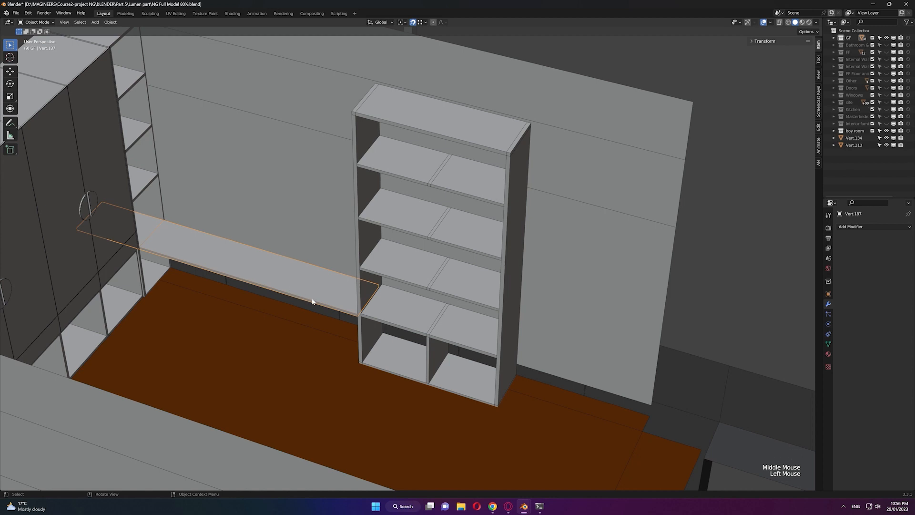
pyautogui.hotkey('shift', 'd')
pyautogui.press('z')
pyautogui.press('y')
pyautogui.press('x')
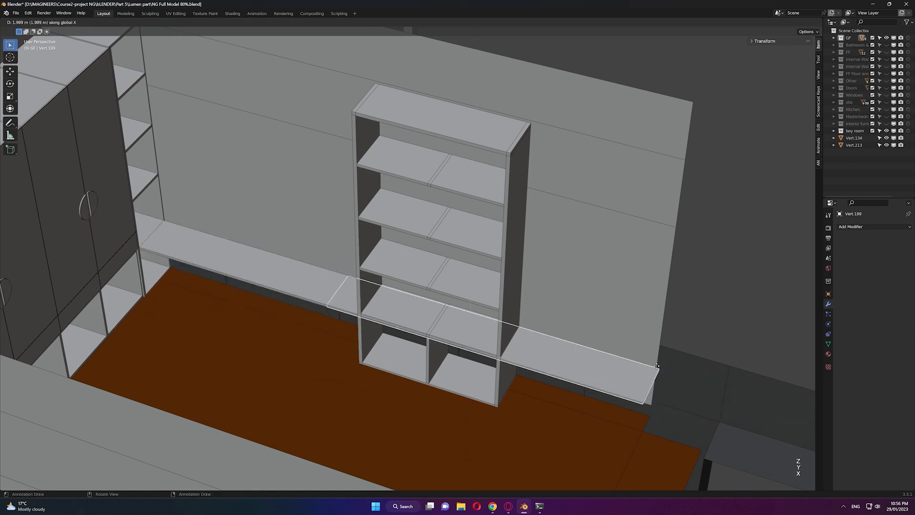
pyautogui.click(674, 229)
pyautogui.press('Tab')
pyautogui.press('z')
# Step: Try to delete part of the duplicated desk top
pyautogui.click(452, 354)
pyautogui.press('x')
pyautogui.click(415, 349)
pyautogui.hotkey('ctrl', 'z')
pyautogui.click(385, 342)
pyautogui.click(335, 289)
# Step: Trim the copied desk top's inner end by deleting its end vertices and moving the remaining ones along X to the unit's side panel
pyautogui.press('1')
pyautogui.moveTo(269, 202); pyautogui.dragTo(351, 321)
pyautogui.press('x')
pyautogui.click(351, 321)
pyautogui.moveTo(359, 265); pyautogui.dragTo(493, 382)
pyautogui.press('g')
pyautogui.press('x')
pyautogui.click(515, 321)
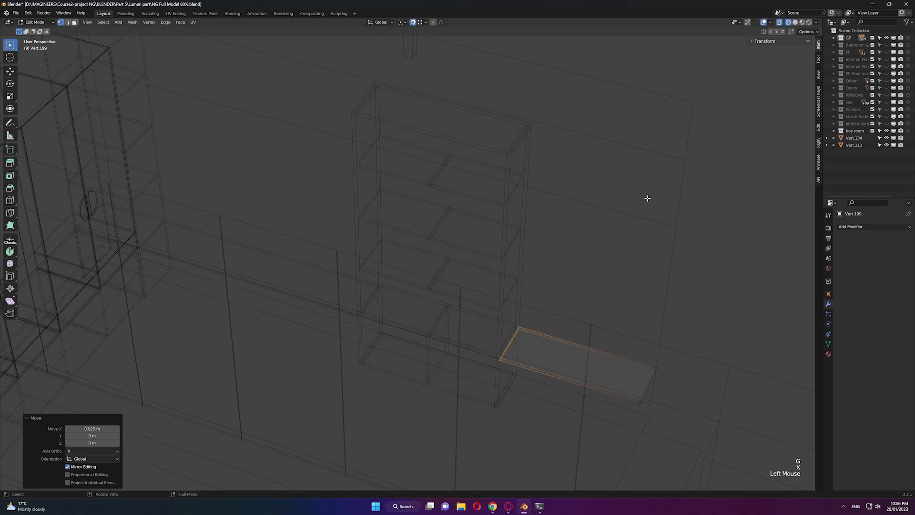
pyautogui.press('Tab')
pyautogui.click(723, 214)
pyautogui.press('z')
# Step: Examine the shelving unit and the desk sections on both of its sides
pyautogui.moveTo(720, 264); pyautogui.dragTo(711, 267, button='middle')
pyautogui.moveTo(634, 260)
pyautogui.mouseDown(button='middle')
pyautogui.moveTo(618, 269)
pyautogui.moveTo(563, 267)
pyautogui.mouseUp(button='middle')
pyautogui.scroll(-1, 618, 269)
pyautogui.keyDown('shift'); pyautogui.moveTo(550, 313); pyautogui.dragTo(548, 260, button='middle'); pyautogui.keyUp('shift')
pyautogui.moveTo(548, 259); pyautogui.dragTo(568, 279, button='middle')
pyautogui.scroll(2, 455, 307)
pyautogui.scroll(-2, 456, 306)
pyautogui.moveTo(450, 305)
pyautogui.mouseDown(button='middle')
pyautogui.moveTo(485, 314)
pyautogui.moveTo(461, 284)
pyautogui.moveTo(462, 300)
pyautogui.mouseUp(button='middle')
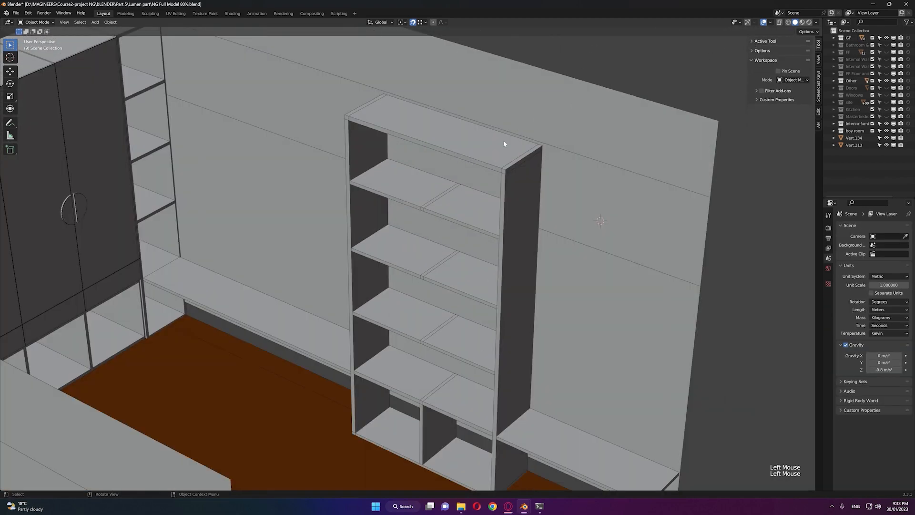
# Step: Place the 3D cursor on the shelving unit's front top corner nearest the short desk section and add a single vertex there
pyautogui.scroll(1, 498, 165)
pyautogui.keyDown('shift'); pyautogui.moveTo(508, 162); pyautogui.dragTo(520, 154, button='right'); pyautogui.keyUp('shift')
pyautogui.hotkey('shift', 'a')
pyautogui.moveTo(507, 190)
pyautogui.moveTo(554, 278)
pyautogui.click(618, 277)
# Step: Extrude the vertex across the unit's front top edge, then extrude that edge down along Z into a panel over the upper shelves
pyautogui.press('e')
pyautogui.click(337, 93)
pyautogui.press('2')
pyautogui.click(395, 117)
pyautogui.press('e')
pyautogui.press('z')
pyautogui.click(346, 389)
# Step: Divide the front panel with centred loop cuts and separate the upper face beside the 3D cursor as its own door object
pyautogui.hotkey('ctrl', 'r')
pyautogui.click(422, 418)
pyautogui.rightClick(424, 419)
pyautogui.press('3')
pyautogui.click(484, 231)
pyautogui.press('p')
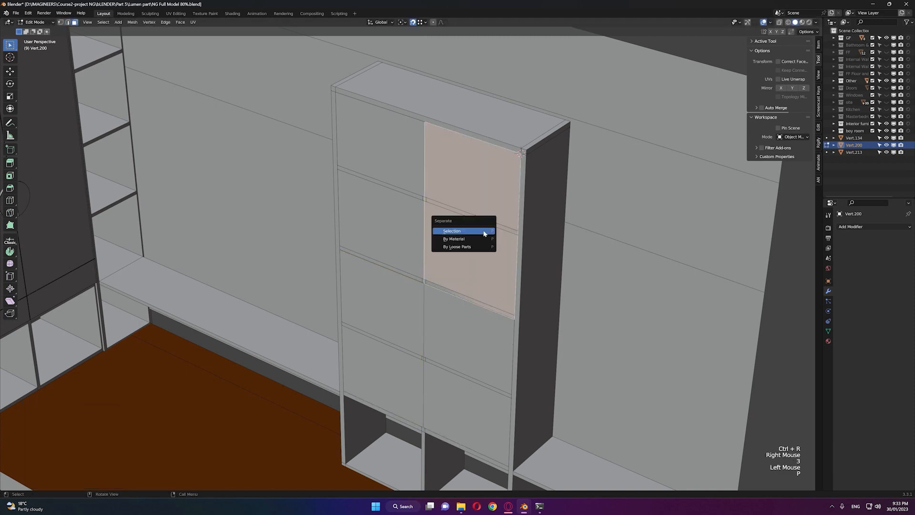
pyautogui.click(481, 233)
pyautogui.press('Tab')
pyautogui.click(480, 234)
# Step: Isolate the door face in front view, set its origin to geometry, and snap the 3D cursor to it
pyautogui.press('KP_Divide')
pyautogui.press('KP_1')
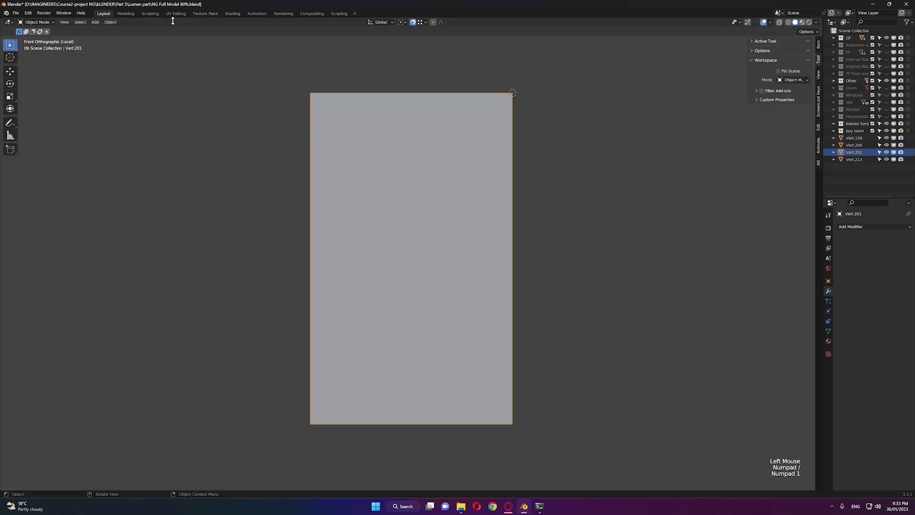
pyautogui.click(110, 22)
pyautogui.moveTo(124, 38)
pyautogui.click(205, 46)
pyautogui.hotkey('shift', 's')
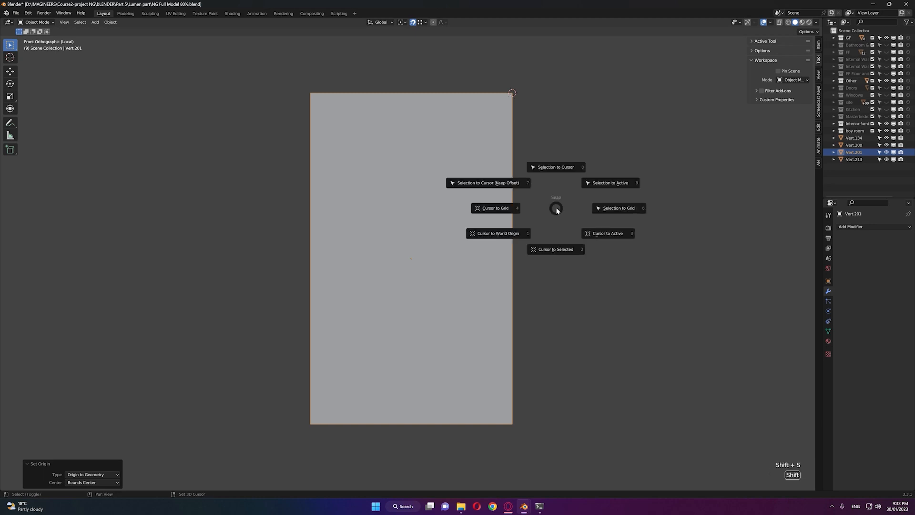
pyautogui.click(556, 249)
# Step: Add a 65-vertex mesh circle at the door's centre and rotate it 90° about X
pyautogui.hotkey('shift', 'a')
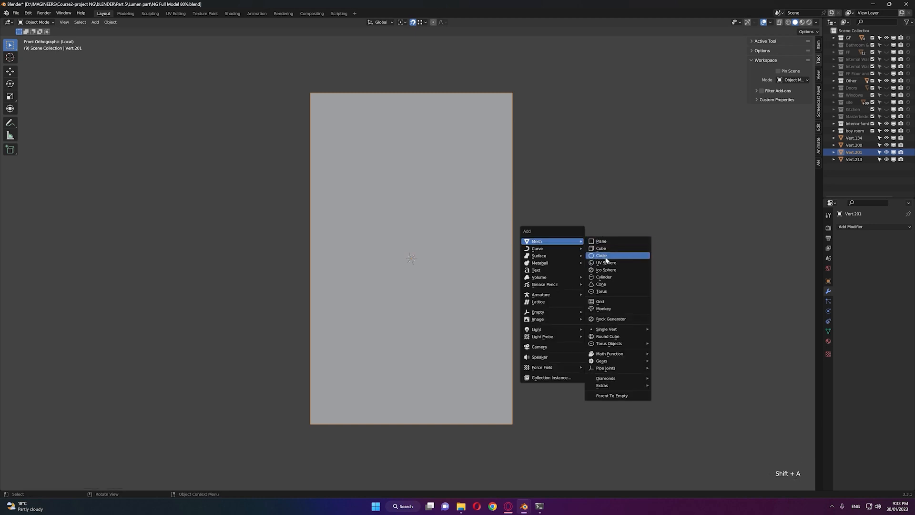
pyautogui.click(603, 256)
pyautogui.press('r')
pyautogui.press('x')
pyautogui.press('KP_9')
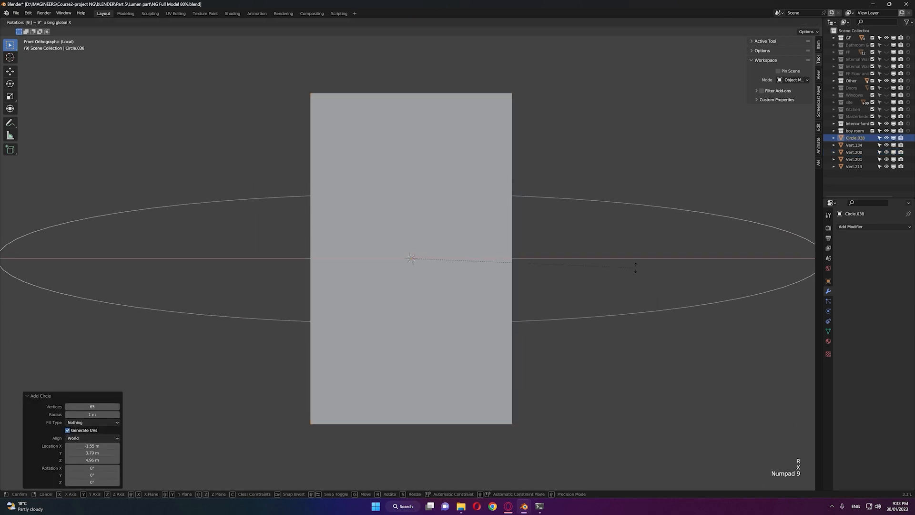
pyautogui.press('KP_0')
pyautogui.press('KP_Enter')
# Step: Scale the circle to 0.175 and apply all of its transforms
pyautogui.press('s')
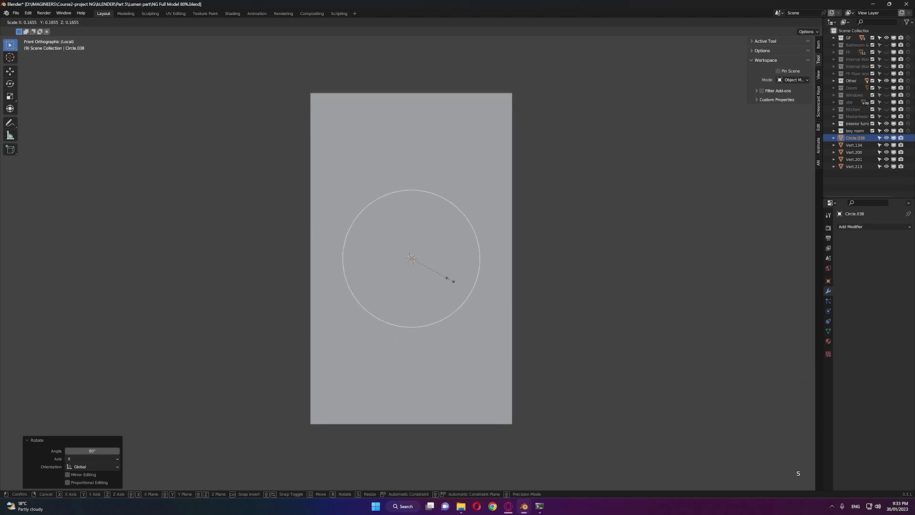
pyautogui.click(455, 282)
pyautogui.hotkey('ctrl', 'a')
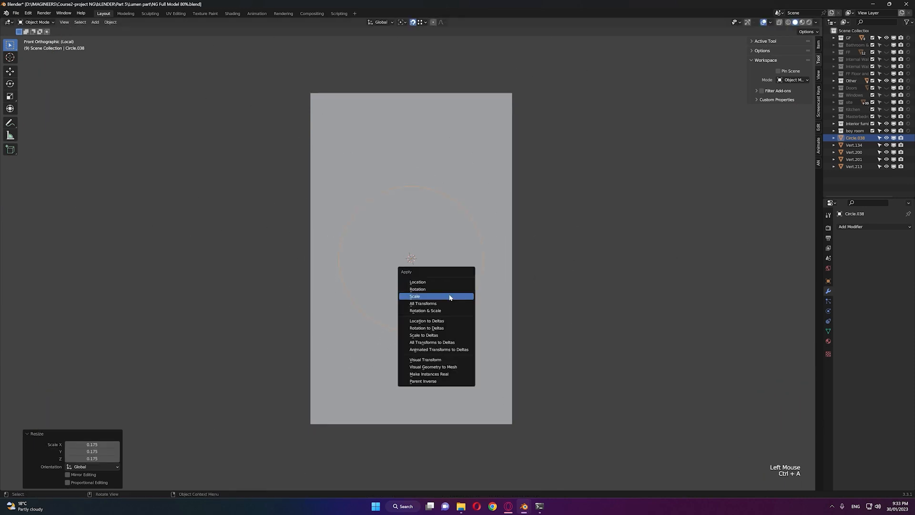
pyautogui.click(450, 296)
pyautogui.hotkey('ctrl', 'a')
pyautogui.click(448, 302)
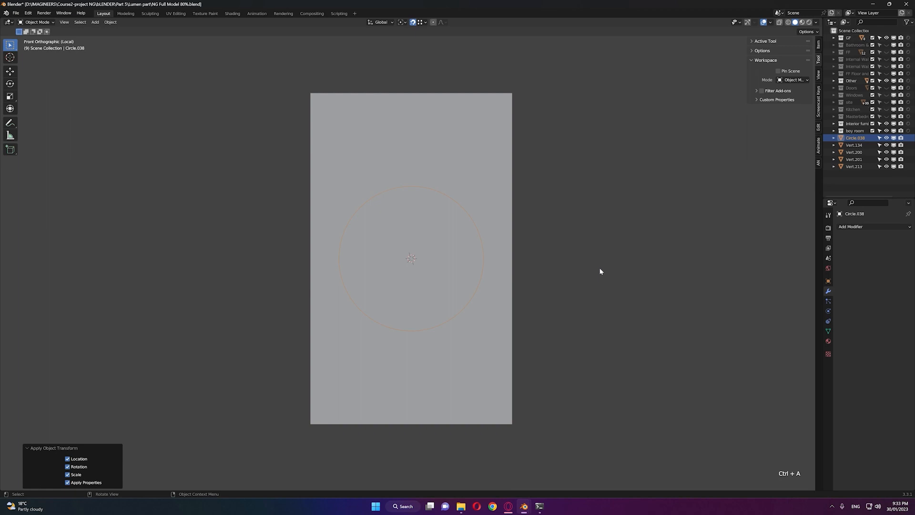
# Step: Stretch the circle into a capsule outline by moving its upper half up 0.15 m and its lower half down 0.15 m
pyautogui.press('Tab')
pyautogui.press('1')
pyautogui.moveTo(575, 142); pyautogui.dragTo(268, 260)
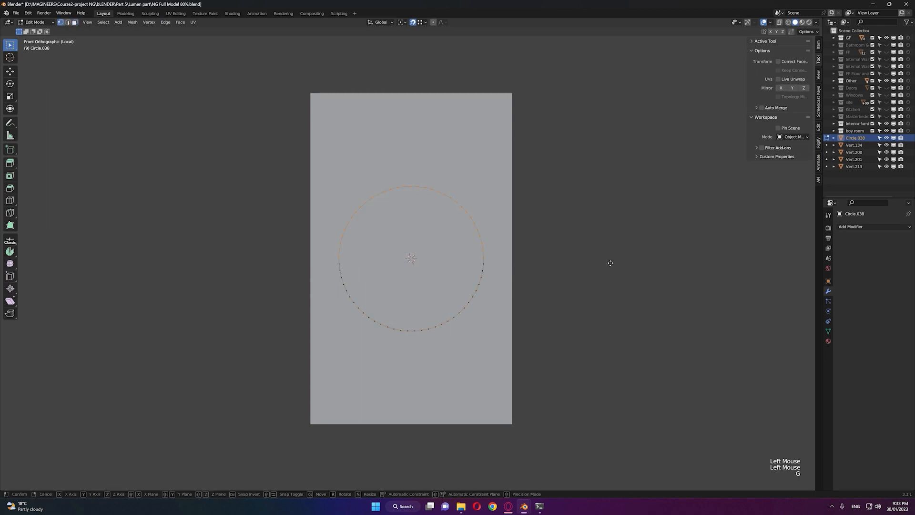
pyautogui.write('gz.15')
pyautogui.press('KP_Enter')
pyautogui.moveTo(597, 235); pyautogui.dragTo(153, 390)
pyautogui.write('gz-.15')
pyautogui.press('KP_Enter')
pyautogui.press('Tab')
# Step: Extrude an outward border from the capsule outline with Offset Edges at a width of 0.069
pyautogui.press('Tab')
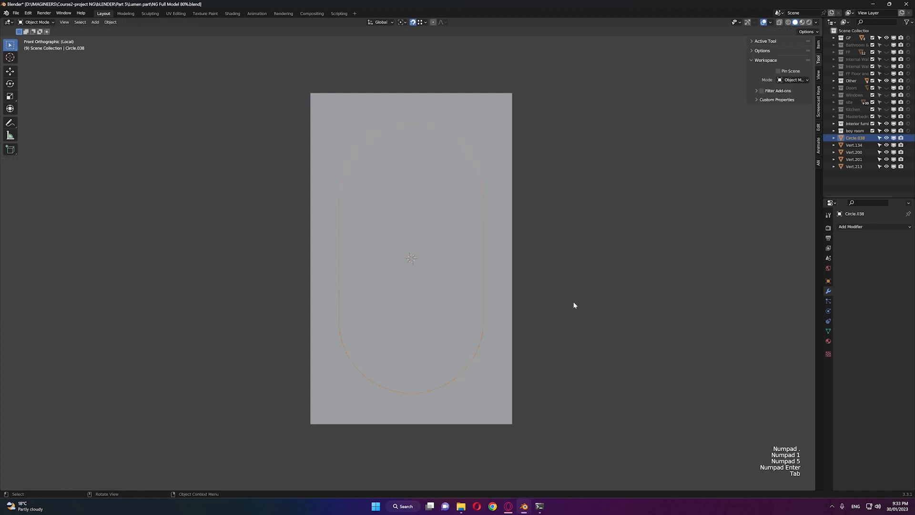
pyautogui.hotkey('ctrl', 'e')
pyautogui.click(580, 259)
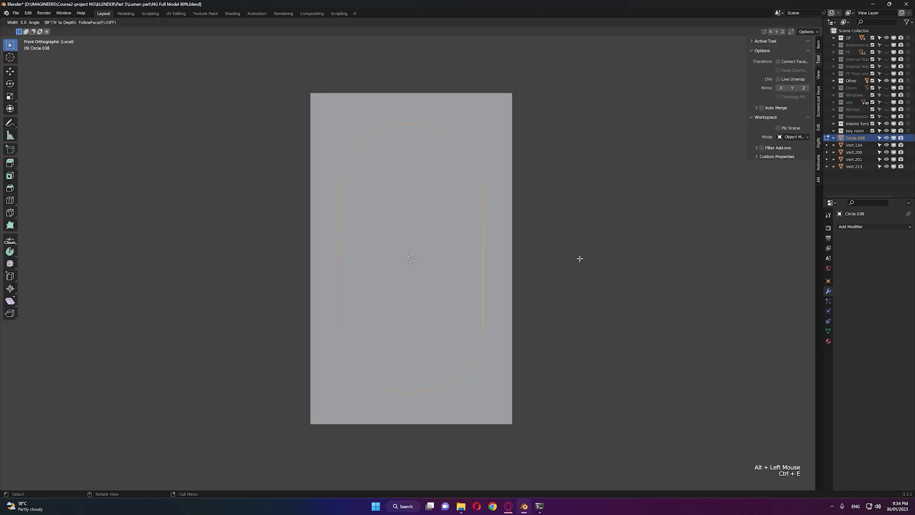
pyautogui.click(608, 304)
# Step: Scale the border's outer loop up past the door's rectangular outline and select its right-side vertices
pyautogui.press('z')
pyautogui.keyDown('shift'); pyautogui.moveTo(560, 242); pyautogui.dragTo(577, 269, button='middle'); pyautogui.keyUp('shift')
pyautogui.press('s')
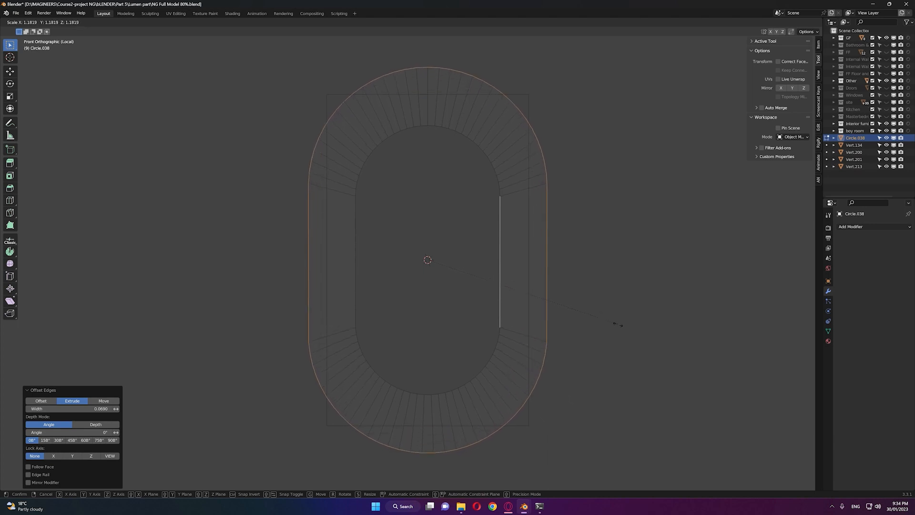
pyautogui.click(637, 335)
pyautogui.press('1')
pyautogui.moveTo(606, 90); pyautogui.dragTo(532, 439)
pyautogui.press('g')
pyautogui.press('x')
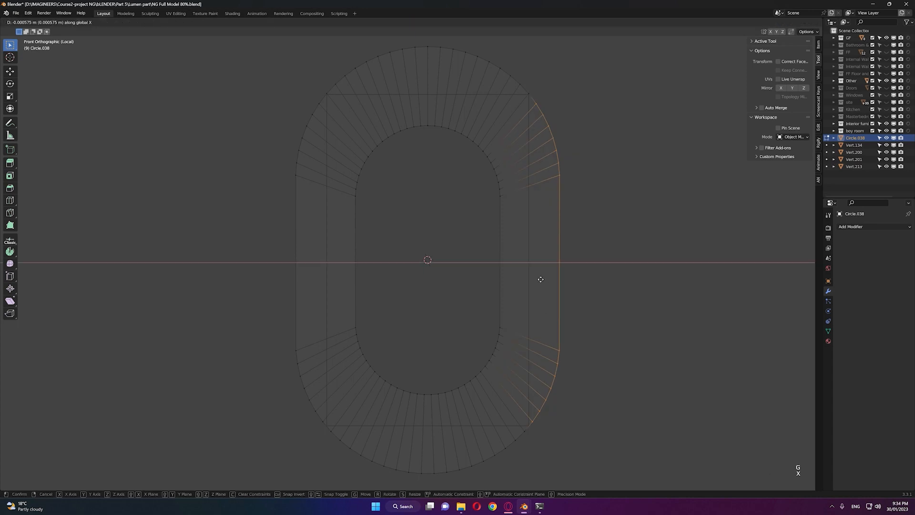
pyautogui.press('Escape')
# Step: Flatten the selected right-side vertices by scaling them to 0 along X and snap them to the door's right edge
pyautogui.press('s')
pyautogui.press('x')
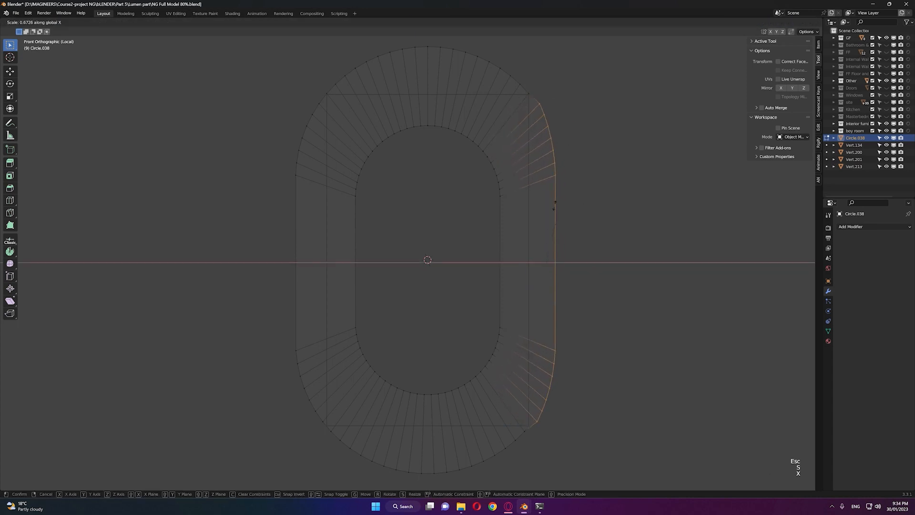
pyautogui.press('KP_0')
pyautogui.press('KP_Enter')
pyautogui.press('g')
pyautogui.press('x')
pyautogui.click(530, 96)
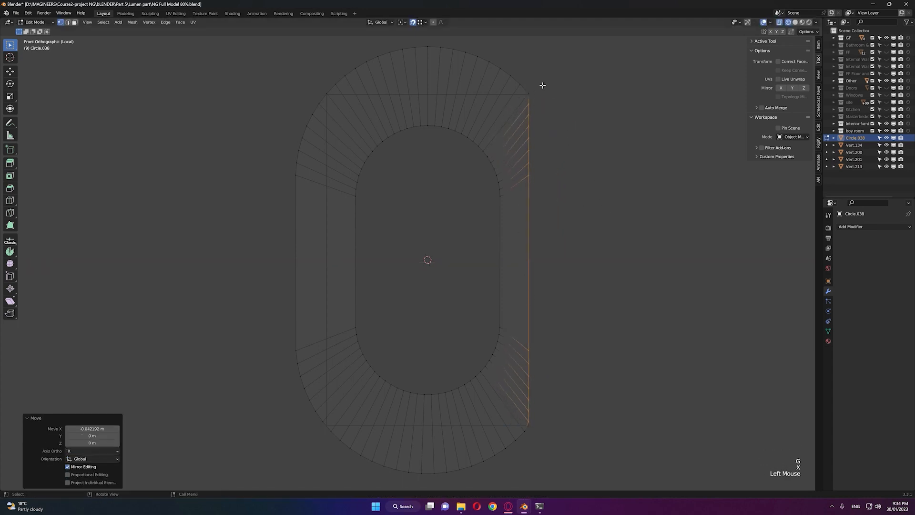
# Step: Flatten the border's upper vertices by scaling them to 0 along Z and snap them to the door's top edge
pyautogui.moveTo(543, 85); pyautogui.dragTo(282, 36)
pyautogui.keyDown('shift'); pyautogui.moveTo(429, 90); pyautogui.dragTo(524, 148, button='middle'); pyautogui.keyUp('shift')
pyautogui.press('s')
pyautogui.press('z')
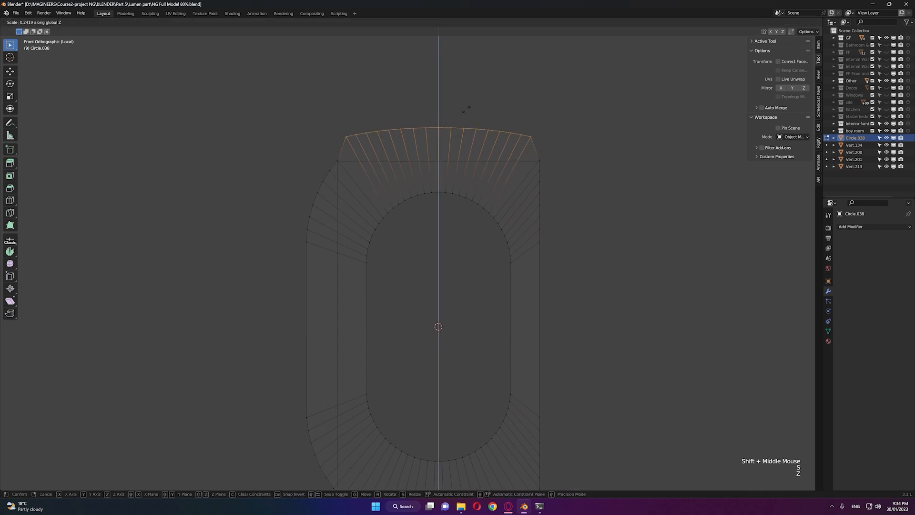
pyautogui.press('KP_0')
pyautogui.press('KP_Enter')
pyautogui.press('g')
pyautogui.press('z')
pyautogui.click(341, 176)
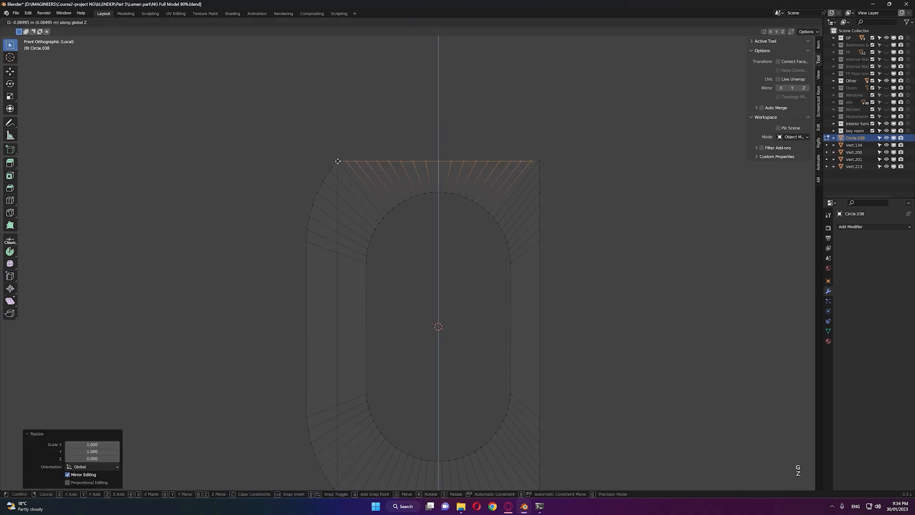
# Step: Flatten the border's left-side vertices by scaling them to 0 along X and snap them to the door's left edge
pyautogui.scroll(-2, 340, 177)
pyautogui.keyDown('shift'); pyautogui.moveTo(341, 176); pyautogui.dragTo(388, 190, button='middle'); pyautogui.keyUp('shift')
pyautogui.moveTo(310, 128); pyautogui.dragTo(369, 411)
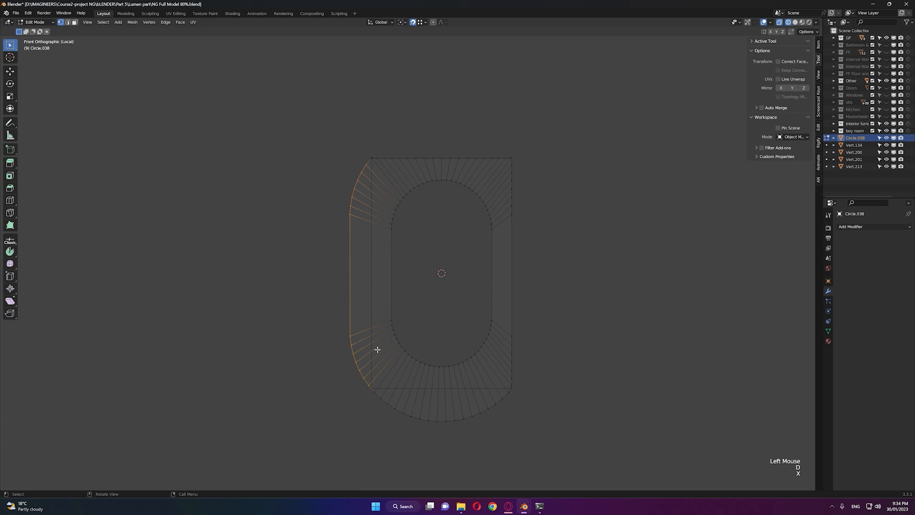
pyautogui.press('s')
pyautogui.press('x')
pyautogui.press('KP_0')
pyautogui.press('KP_Enter')
pyautogui.press('g')
pyautogui.press('x')
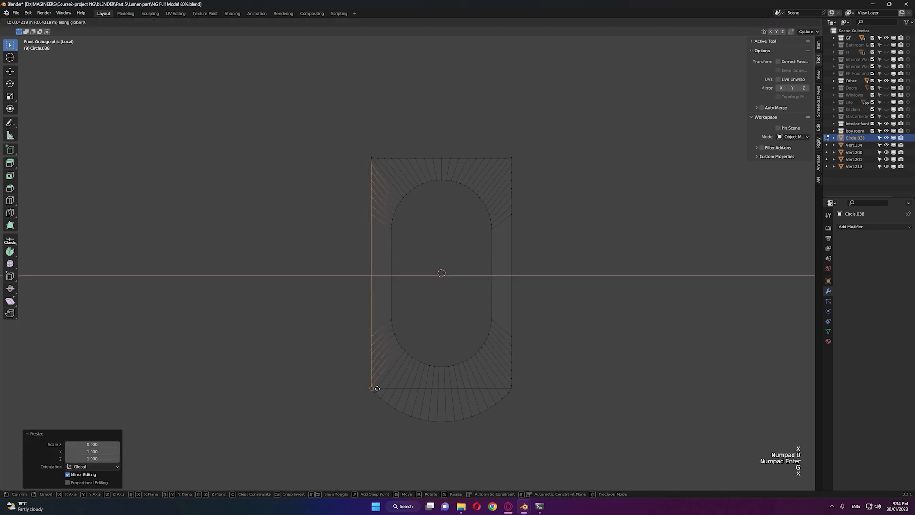
pyautogui.click(376, 386)
# Step: Flatten the border's lower vertices by scaling them to 0 along Z and snap them to the door's bottom edge
pyautogui.moveTo(352, 393); pyautogui.dragTo(576, 444)
pyautogui.moveTo(570, 447); pyautogui.dragTo(365, 400)
pyautogui.press('s')
pyautogui.press('z')
pyautogui.press('KP_0')
pyautogui.press('KP_Enter')
pyautogui.press('g')
pyautogui.press('z')
pyautogui.click(514, 390)
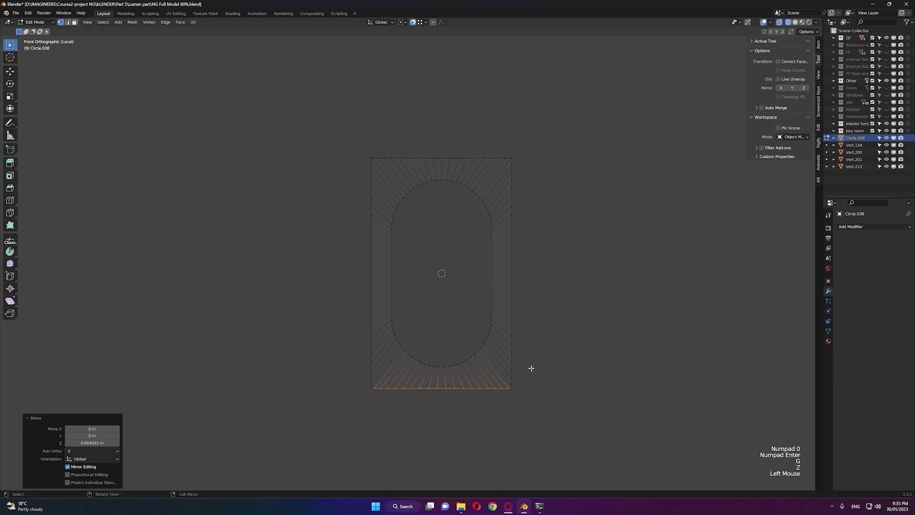
# Step: Snap the border's lower-left corner vertex down along Z onto the door's bottom edge
pyautogui.moveTo(532, 369); pyautogui.dragTo(491, 411)
pyautogui.press('KP_Decimal')
pyautogui.moveTo(545, 353); pyautogui.dragTo(585, 401)
pyautogui.scroll(-2, 557, 425)
pyautogui.keyDown('shift'); pyautogui.moveTo(243, 327); pyautogui.dragTo(500, 333, button='middle'); pyautogui.keyUp('shift')
pyautogui.click(311, 293)
pyautogui.press('g')
pyautogui.press('z')
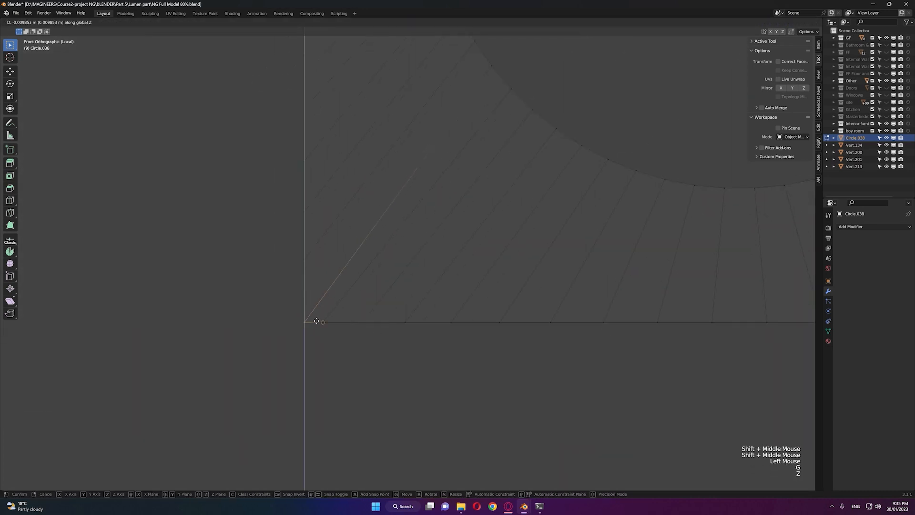
pyautogui.click(310, 321)
# Step: Align the border's upper-right corner vertex along Z with the door's top edge
pyautogui.scroll(-3, 335, 310)
pyautogui.keyDown('shift'); pyautogui.moveTo(727, 121); pyautogui.dragTo(592, 222, button='middle'); pyautogui.keyUp('shift')
pyautogui.moveTo(614, 214); pyautogui.dragTo(605, 235)
pyautogui.press('g')
pyautogui.press('z')
pyautogui.click(605, 233)
pyautogui.moveTo(149, 215); pyautogui.dragTo(189, 230)
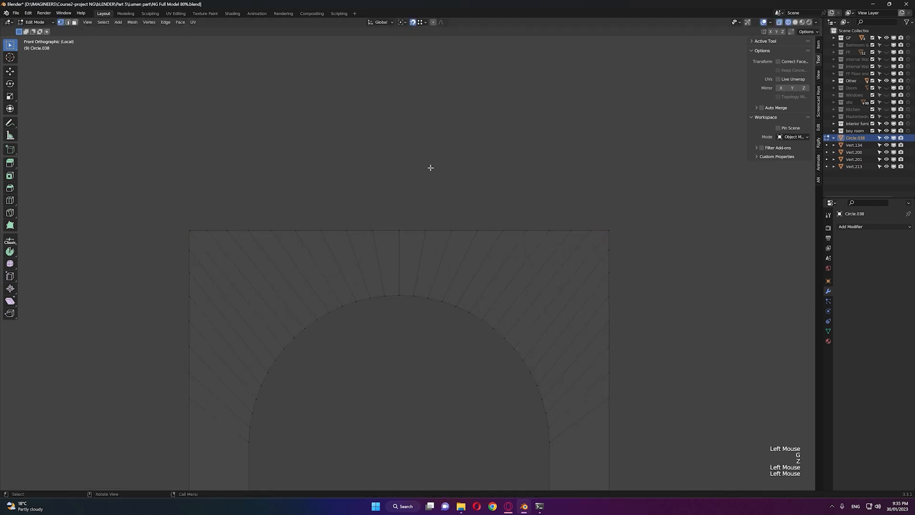
# Step: Return to solid shading and extrude the whole border mesh by -0.02 m along Y
pyautogui.press('Tab')
pyautogui.press('z')
pyautogui.click(601, 212)
pyautogui.press('Tab')
pyautogui.press('a')
pyautogui.press('e')
pyautogui.press('x')
pyautogui.press('y')
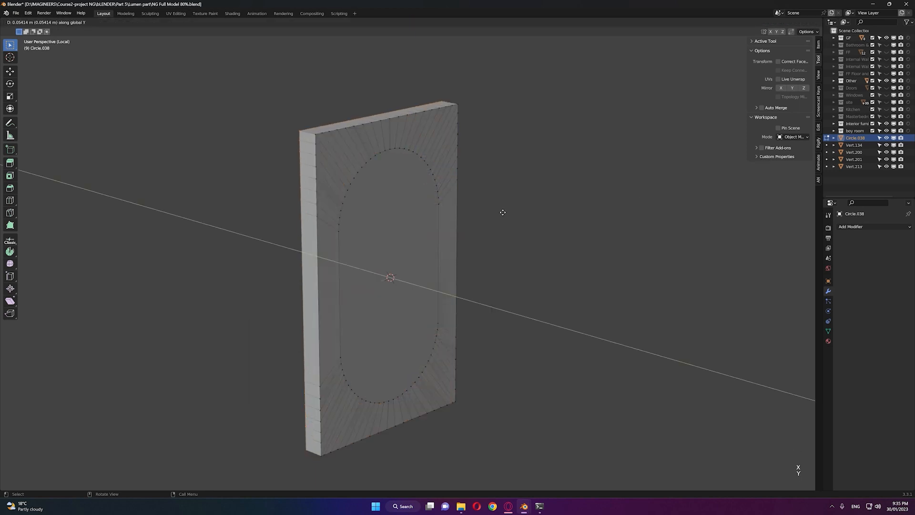
pyautogui.write('-.02')
pyautogui.press('Return')
pyautogui.press('Tab')
# Step: Delete the original plain door panel behind the cut-out one and leave the isolated local view
pyautogui.click(514, 236)
pyautogui.click(408, 232)
pyautogui.press('x')
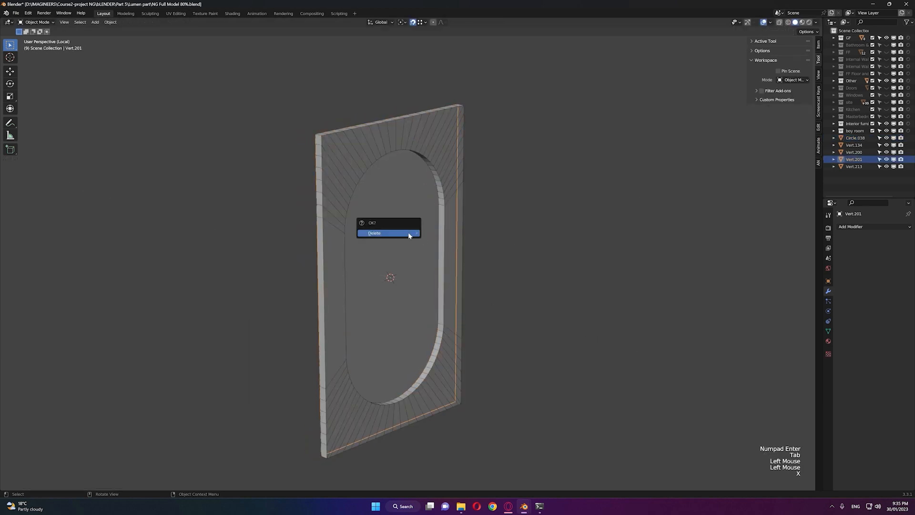
pyautogui.click(408, 233)
pyautogui.press('KP_Divide')
# Step: Move the cut-out door panel so its upper corner snaps onto the shelving unit's front corner
pyautogui.click(497, 186)
pyautogui.moveTo(496, 186); pyautogui.dragTo(486, 177, button='middle')
pyautogui.scroll(3, 523, 198)
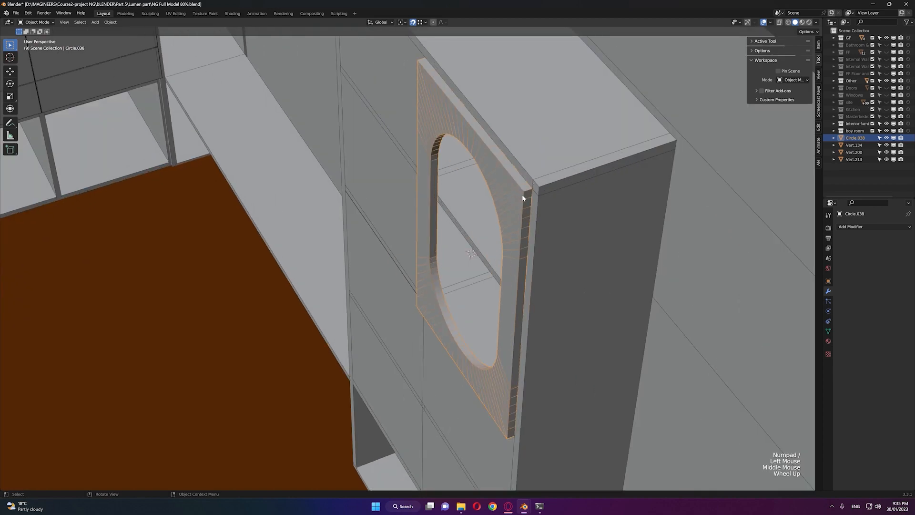
pyautogui.press('g')
pyautogui.click(534, 186)
pyautogui.moveTo(532, 186); pyautogui.dragTo(460, 202, button='middle')
pyautogui.scroll(2, 459, 203)
pyautogui.moveTo(462, 203); pyautogui.dragTo(524, 188, button='middle')
pyautogui.press('g')
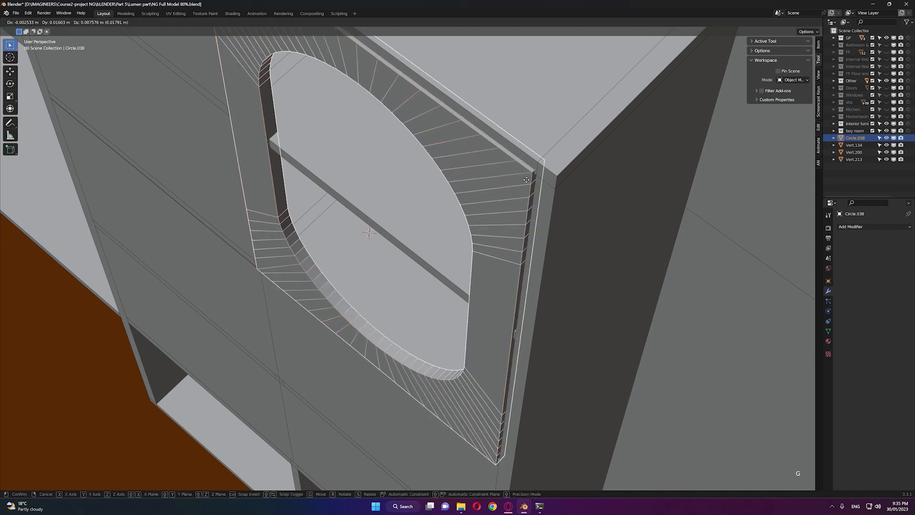